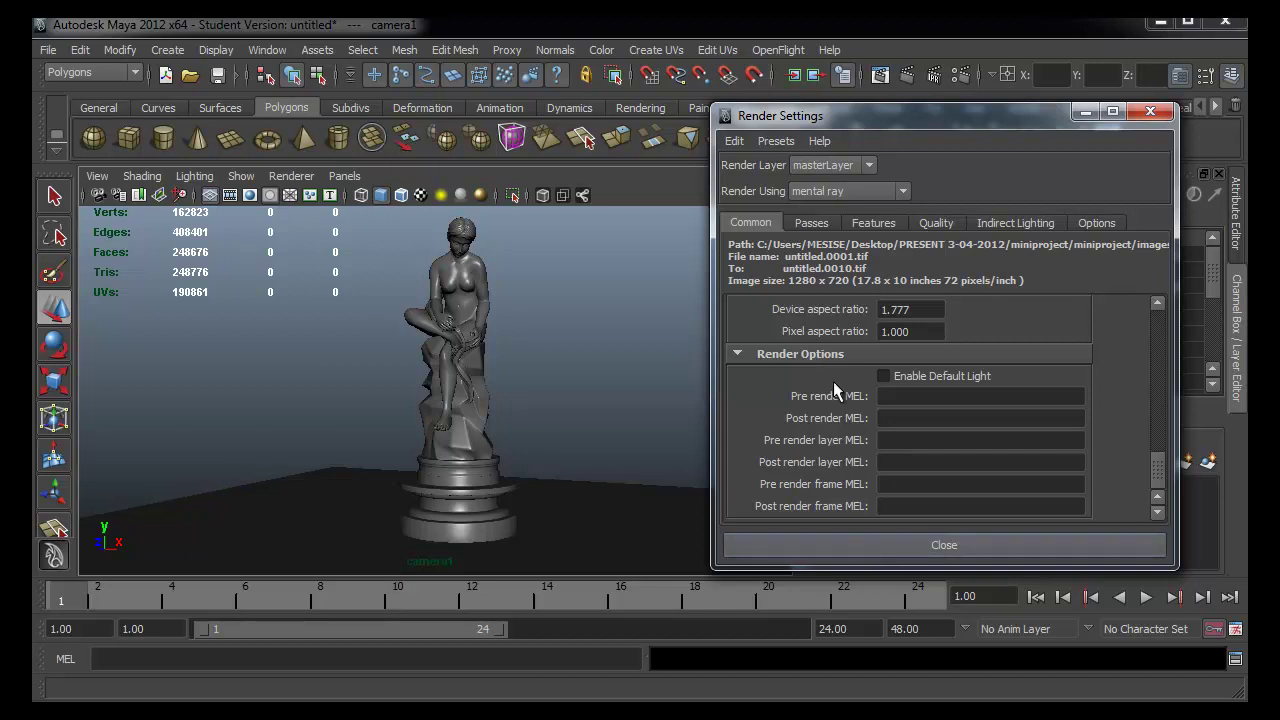
- Set the render output file name prefix to %s/%l/%s_%l
scroll(835, 375, up, 5)
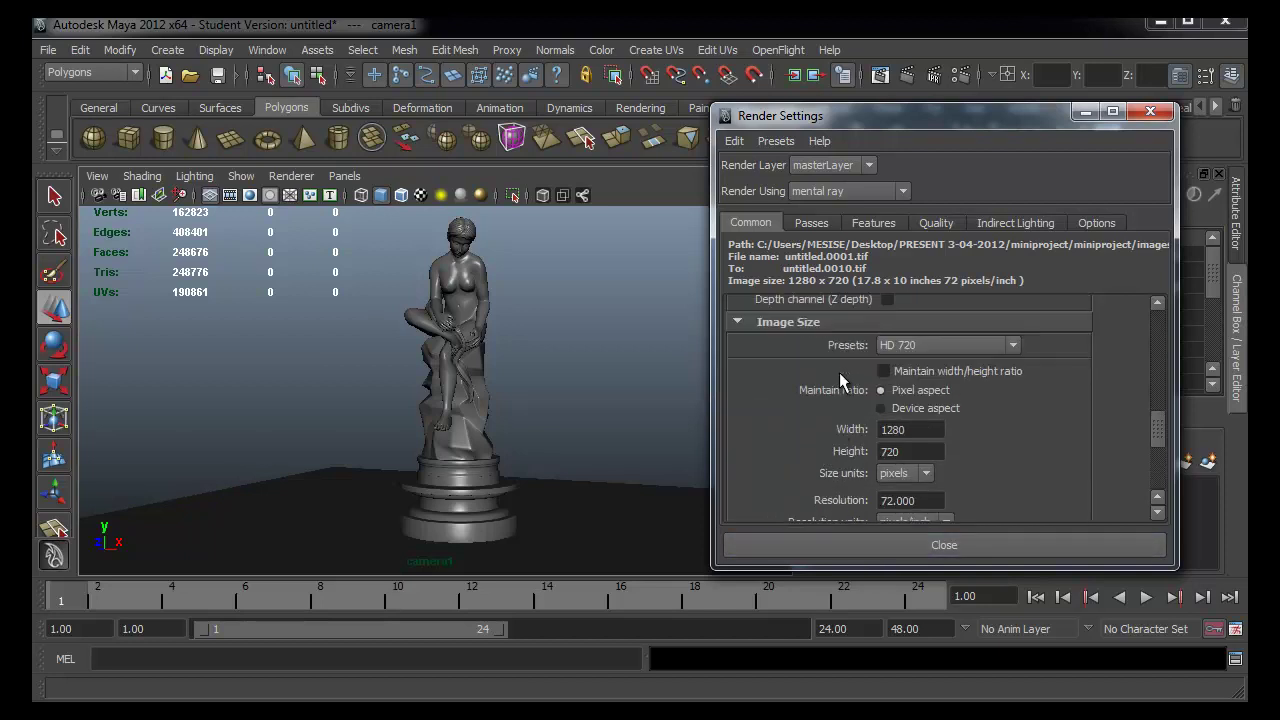
scroll(839, 372, up, 8)
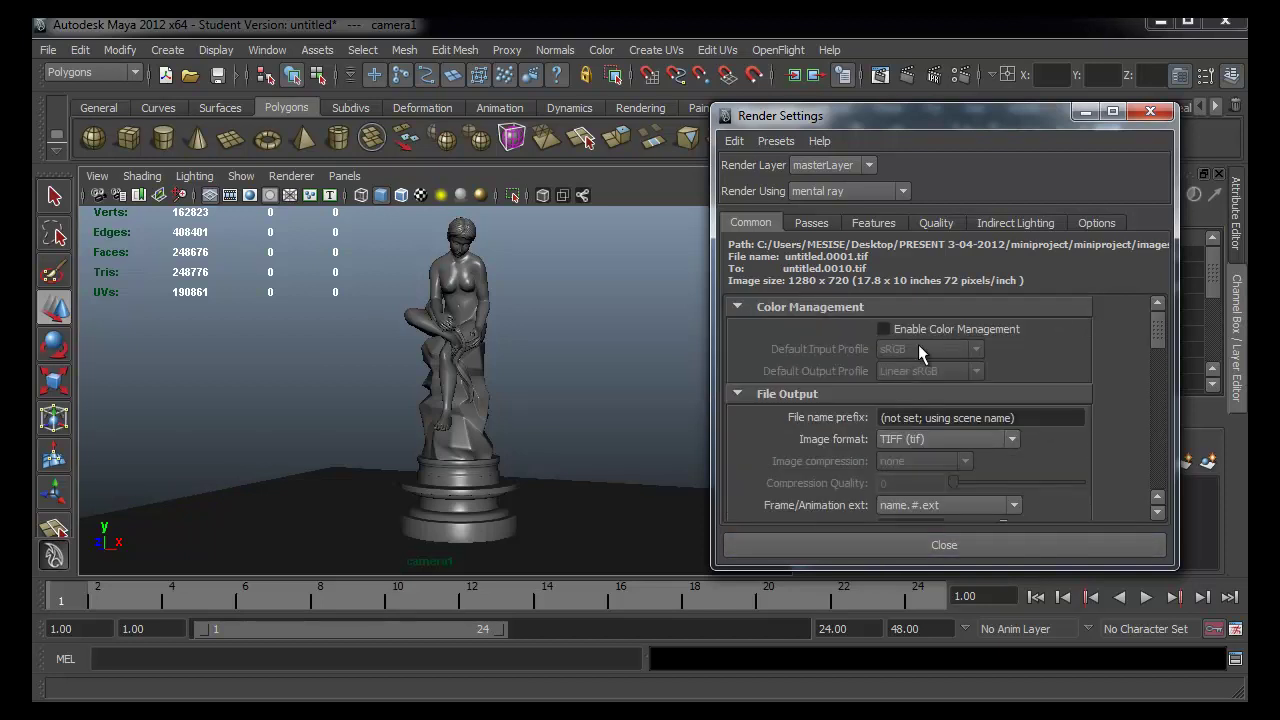
click(1024, 412)
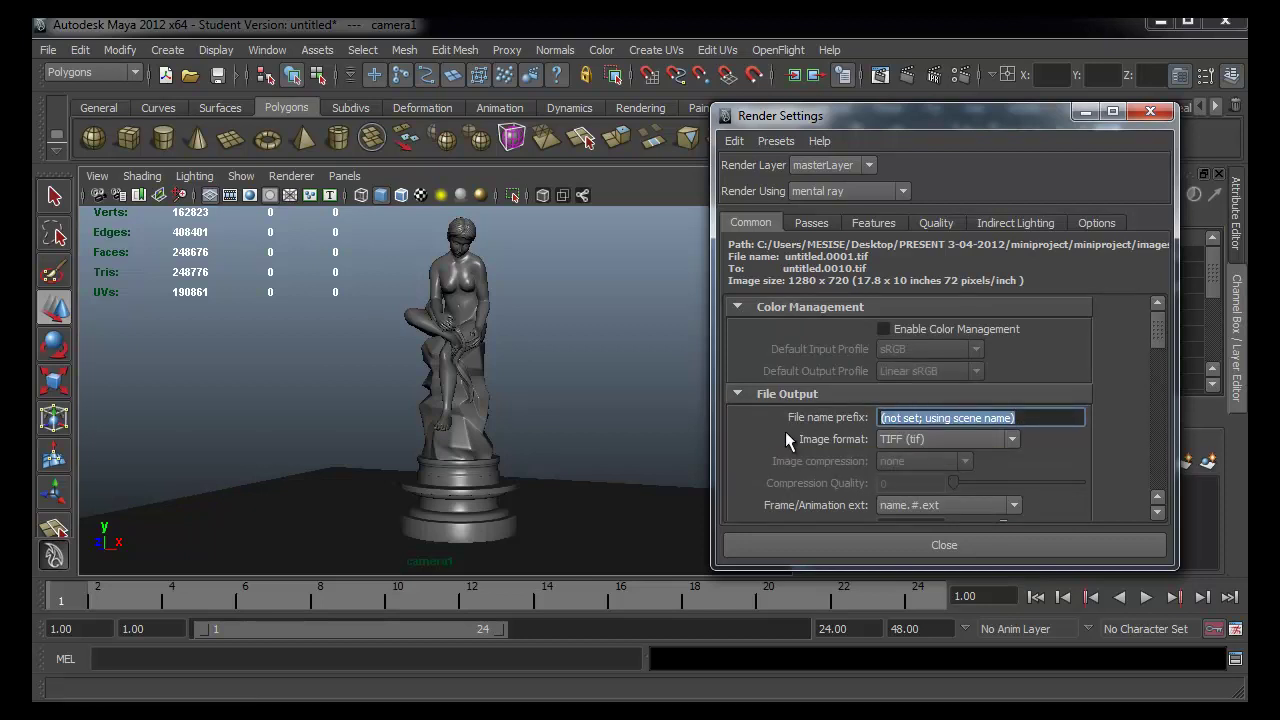
text(%)
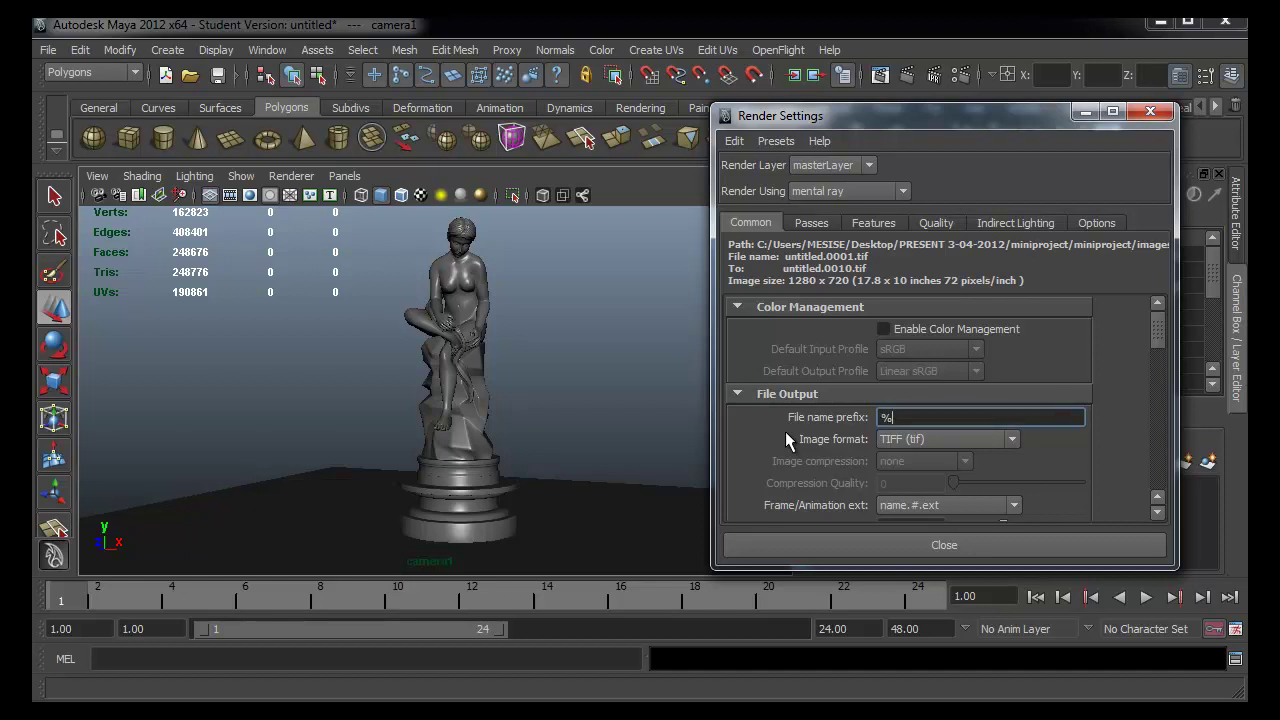
text(s/%l/%s_%l)
key(Return)
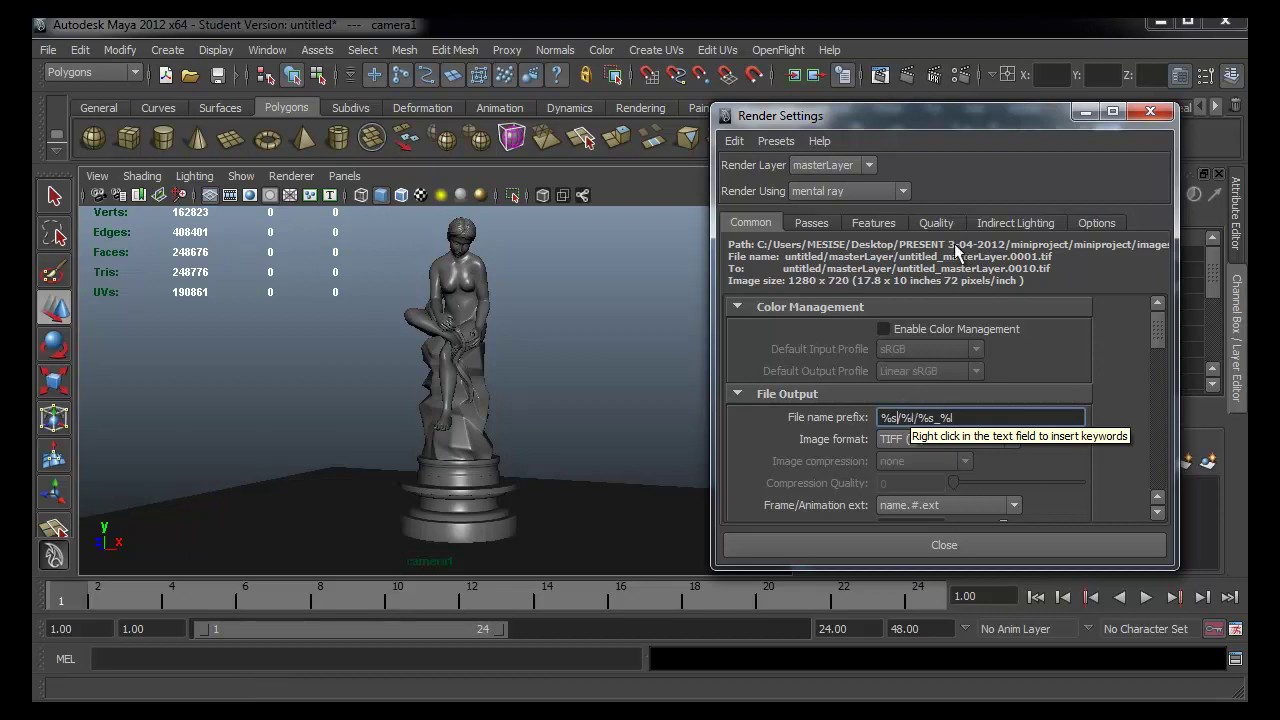
- Set the project location to drive D: and create a default workspace there
click(48, 50)
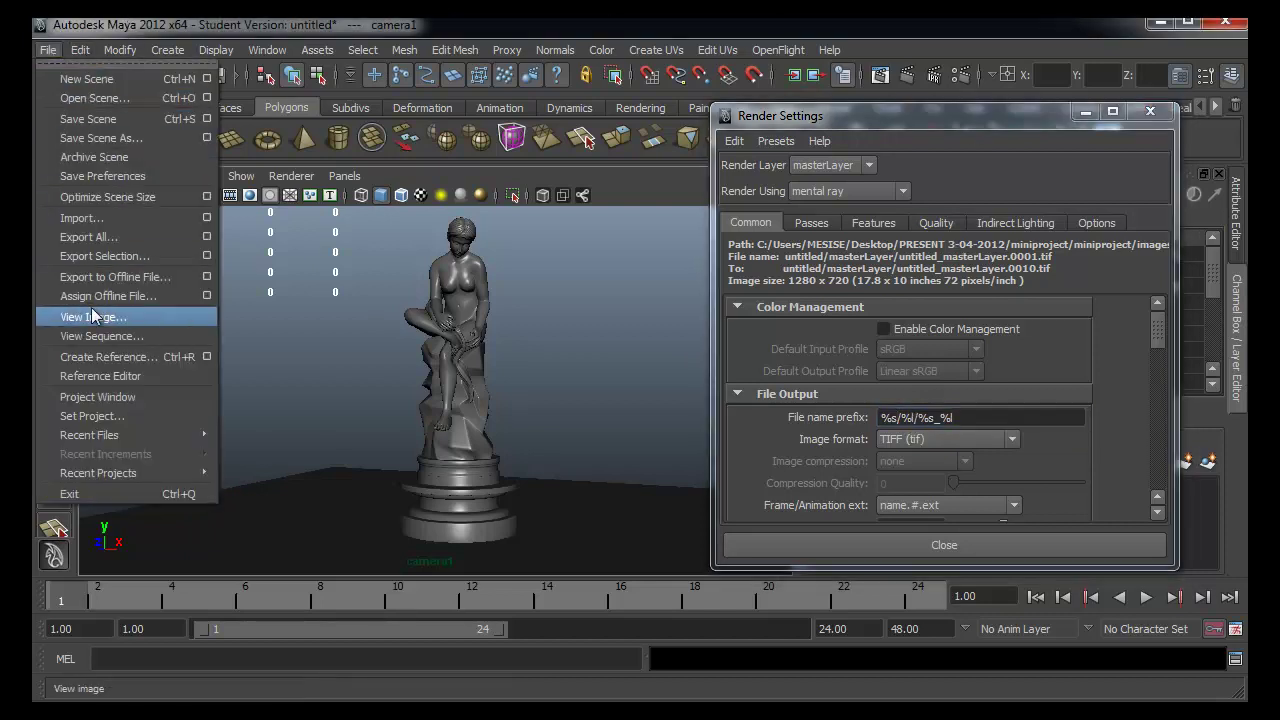
click(90, 415)
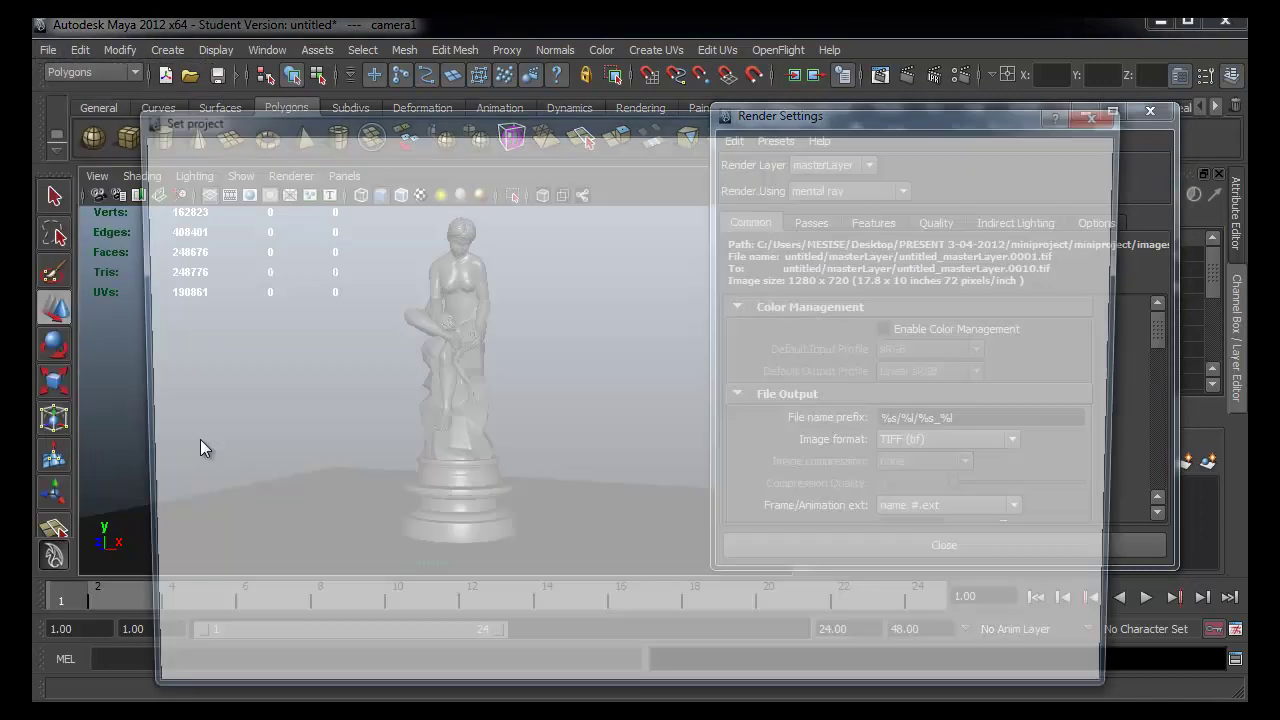
click(200, 201)
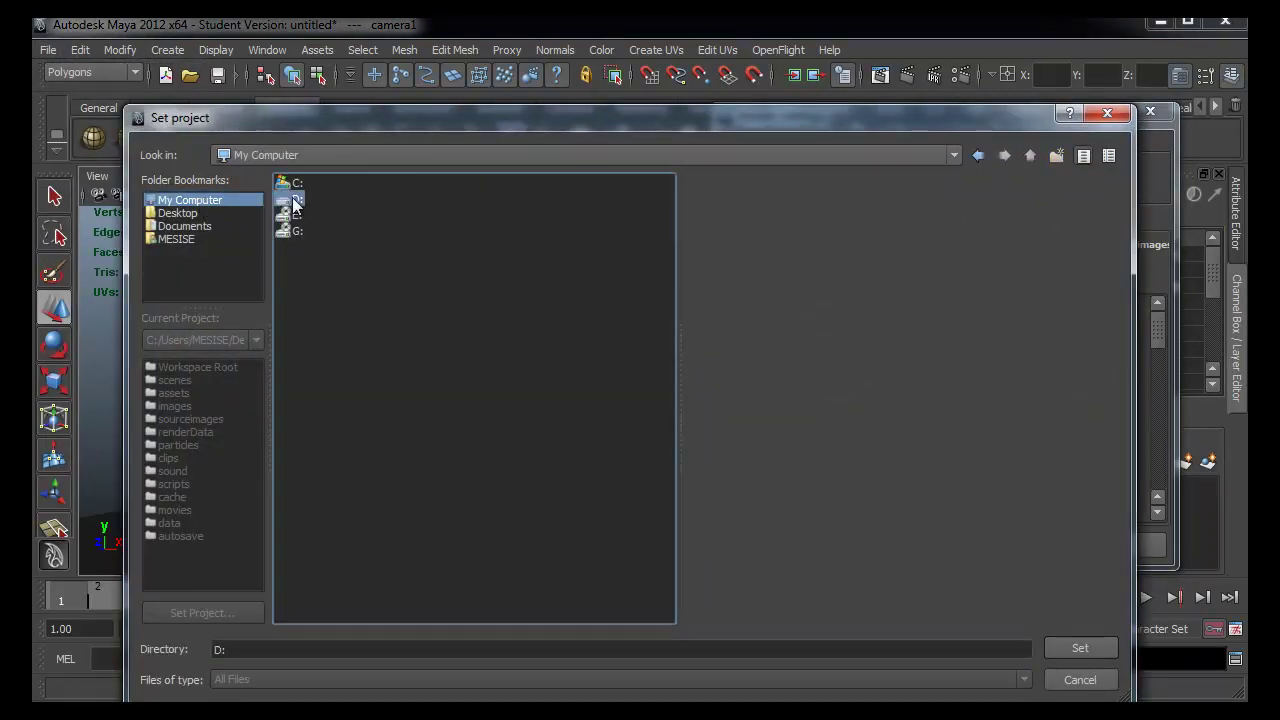
double_click(301, 199)
click(318, 649)
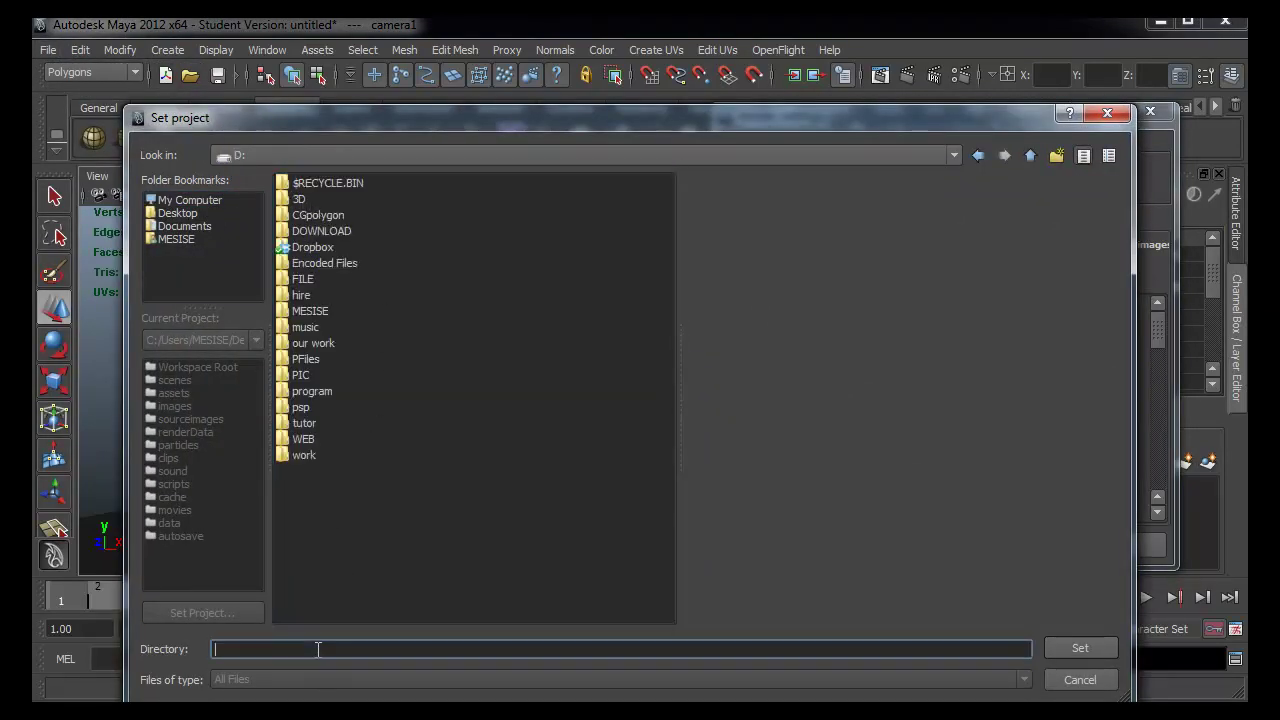
click(1058, 647)
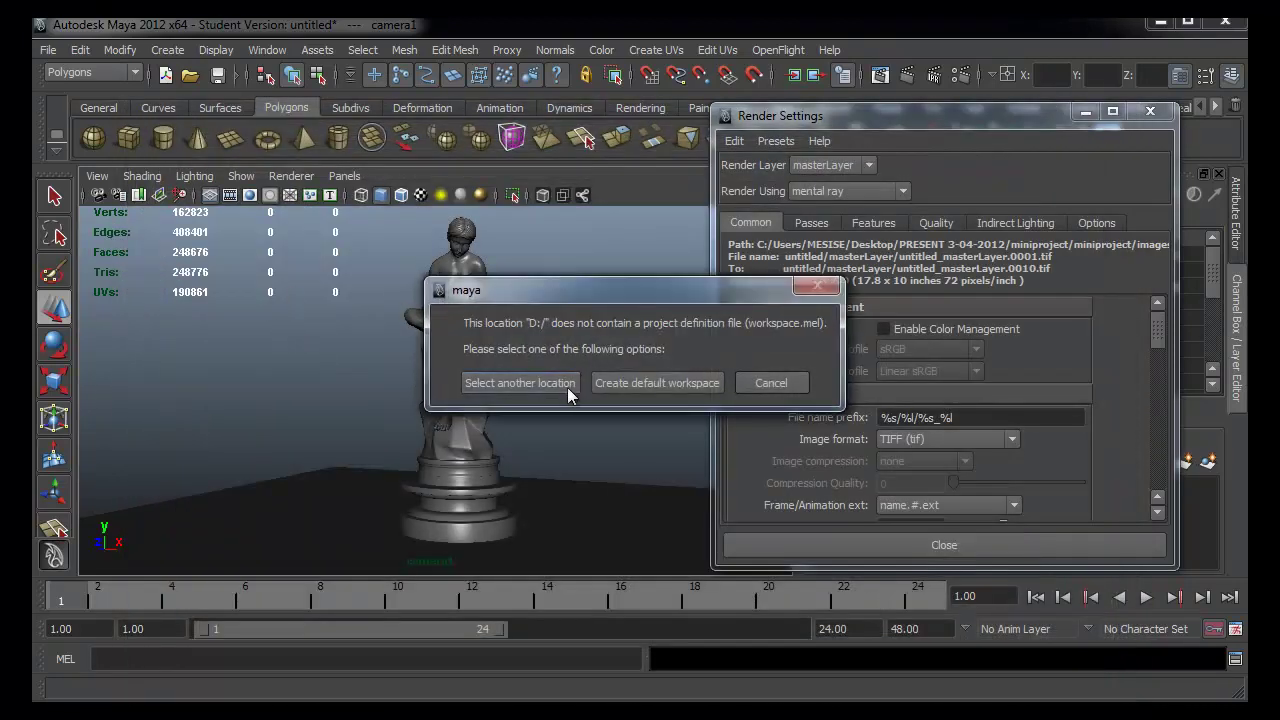
click(626, 383)
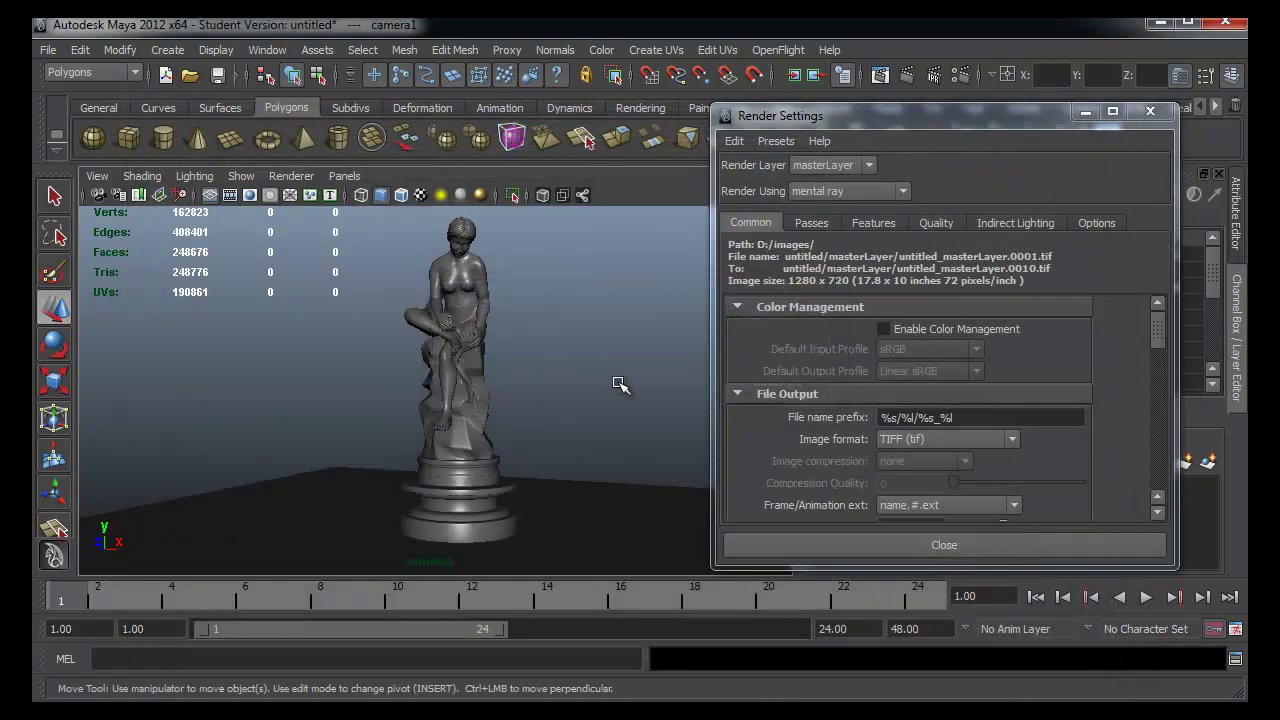
- Create a new project named Sclupture on drive D:
click(50, 48)
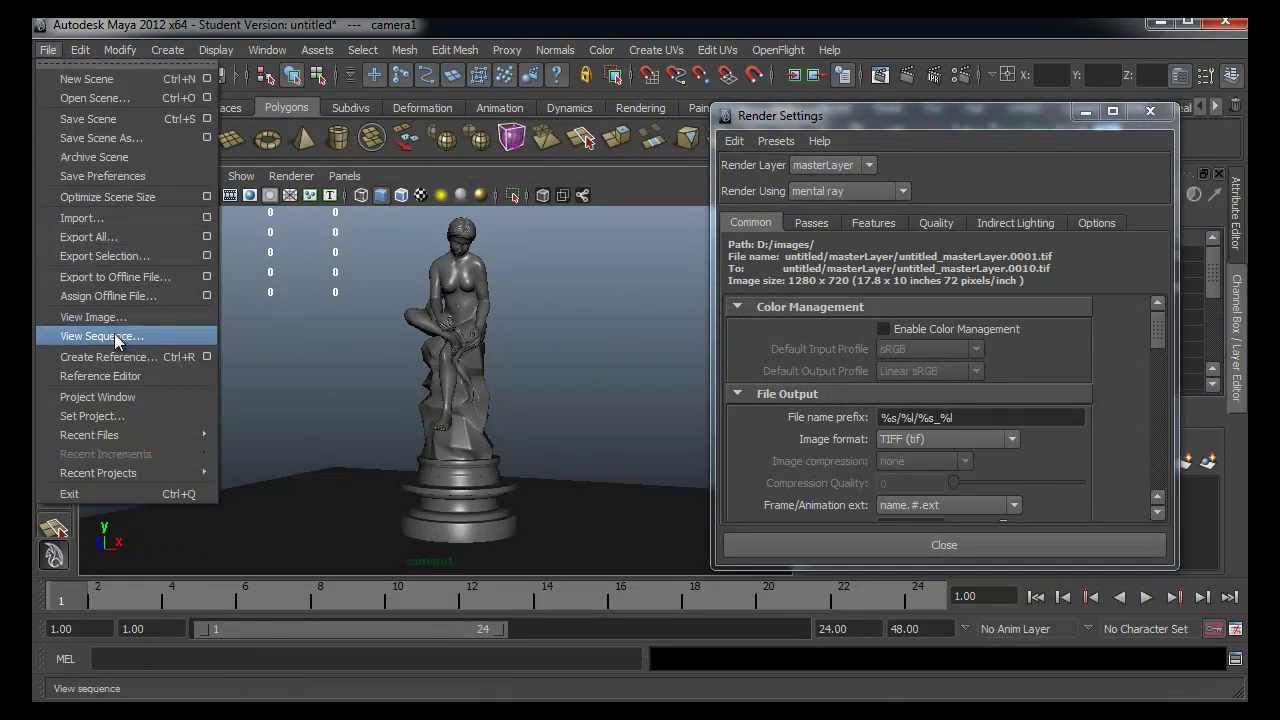
click(135, 398)
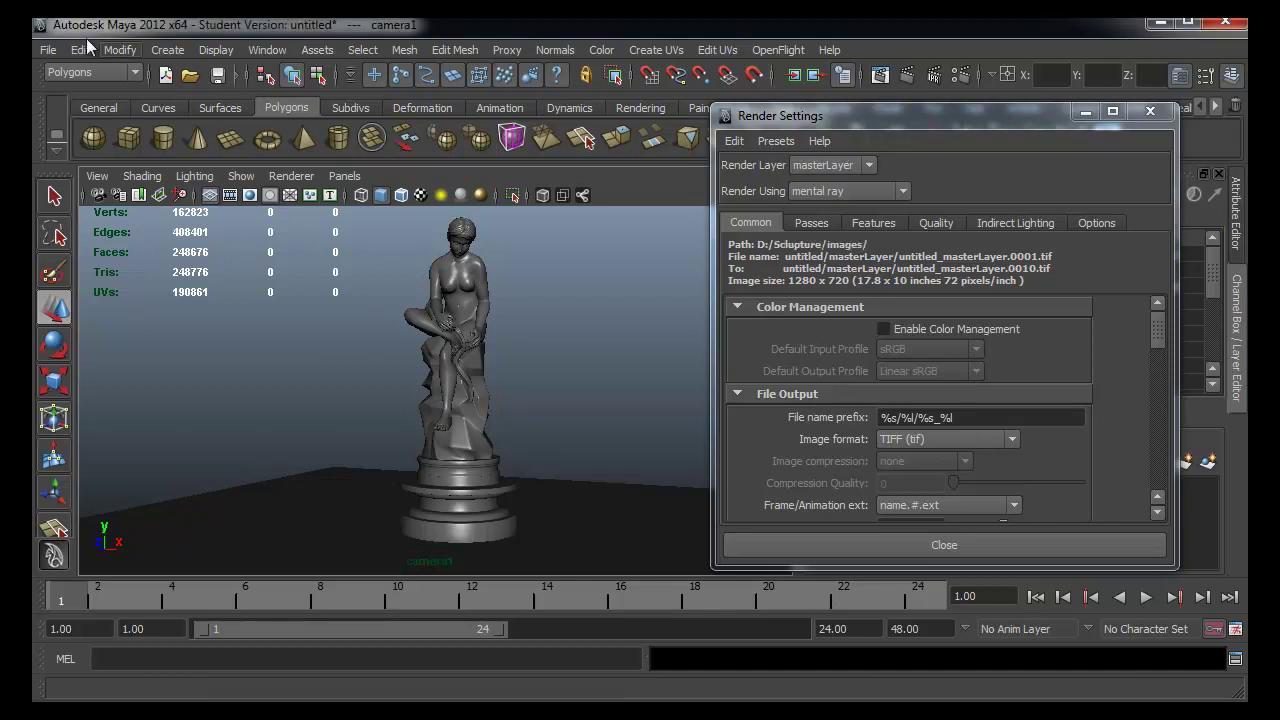
- Start saving the scene under a new name and go to the D:\Sclupture\scenes folder
click(54, 49)
click(104, 125)
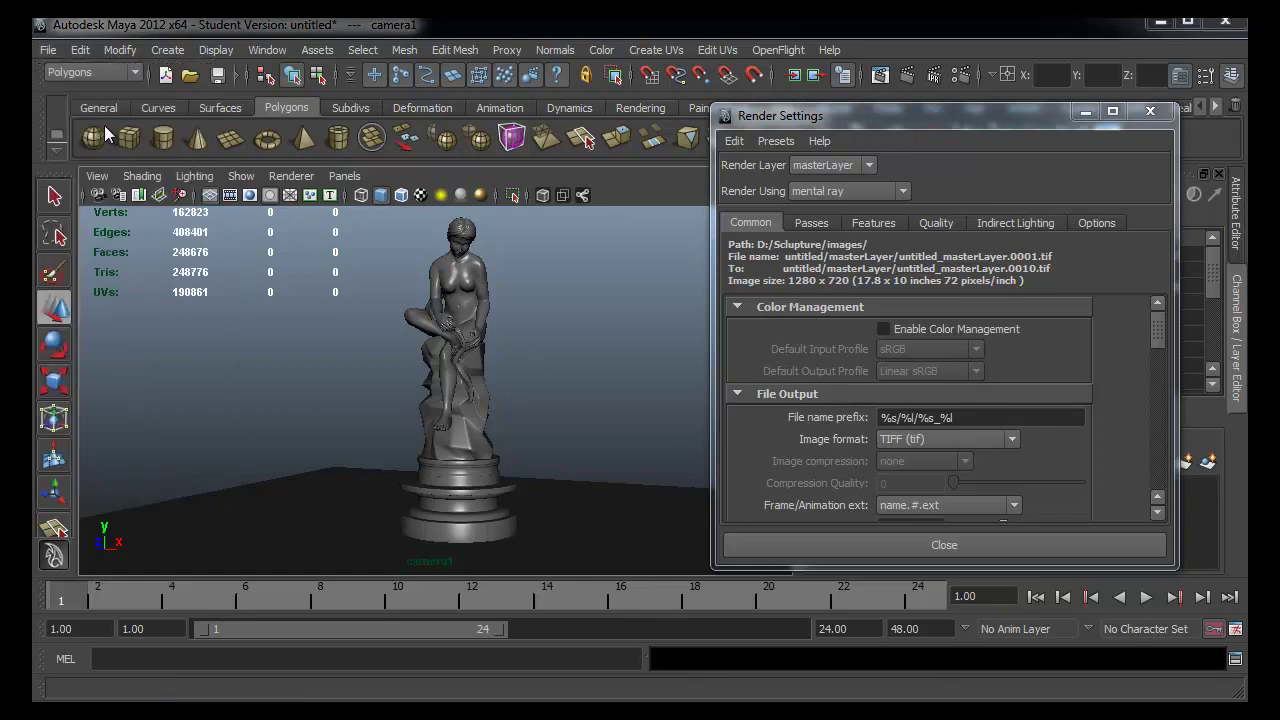
click(199, 204)
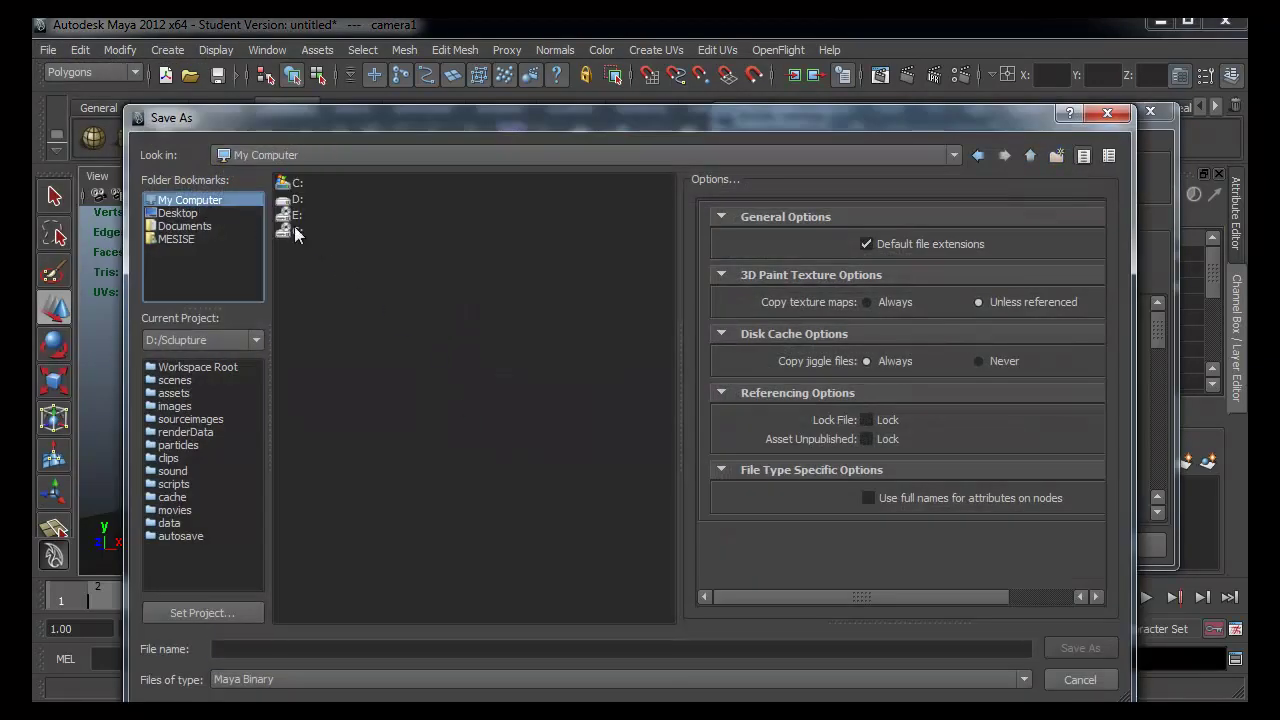
double_click(295, 204)
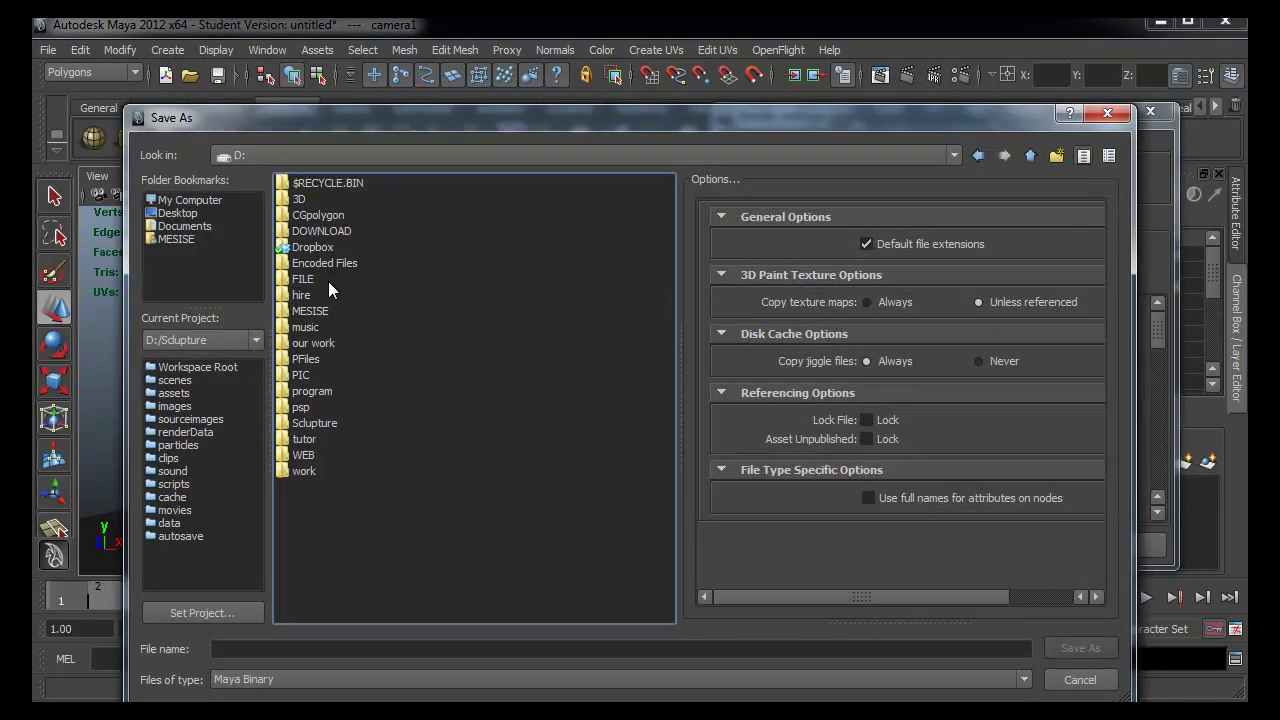
double_click(314, 423)
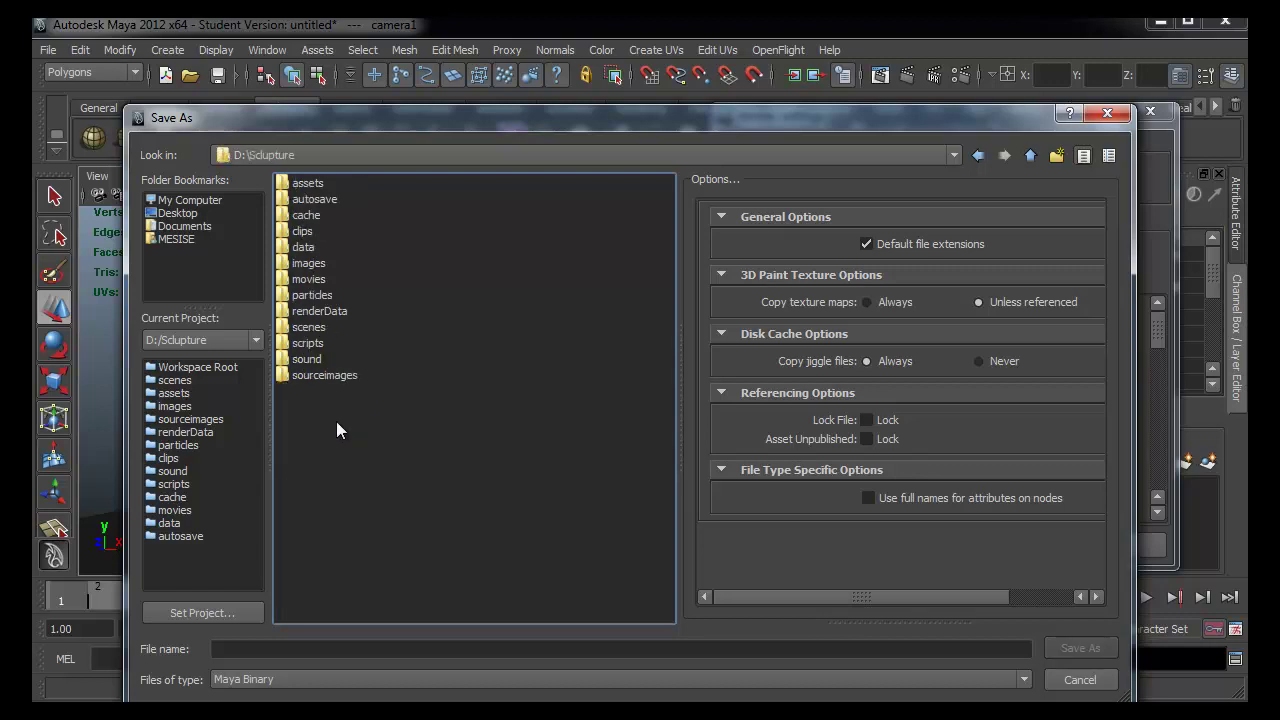
double_click(312, 329)
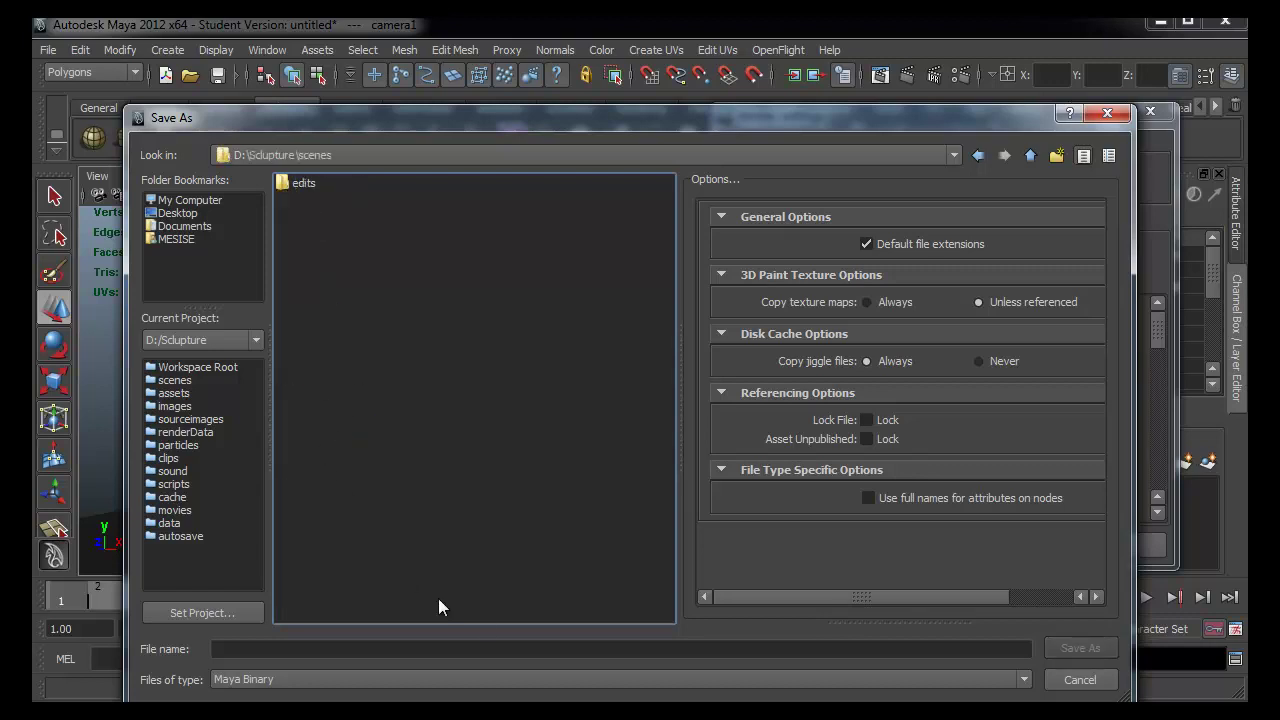
- Save the scene as Sclupture in Maya Binary format, accepting the student version notice
click(960, 651)
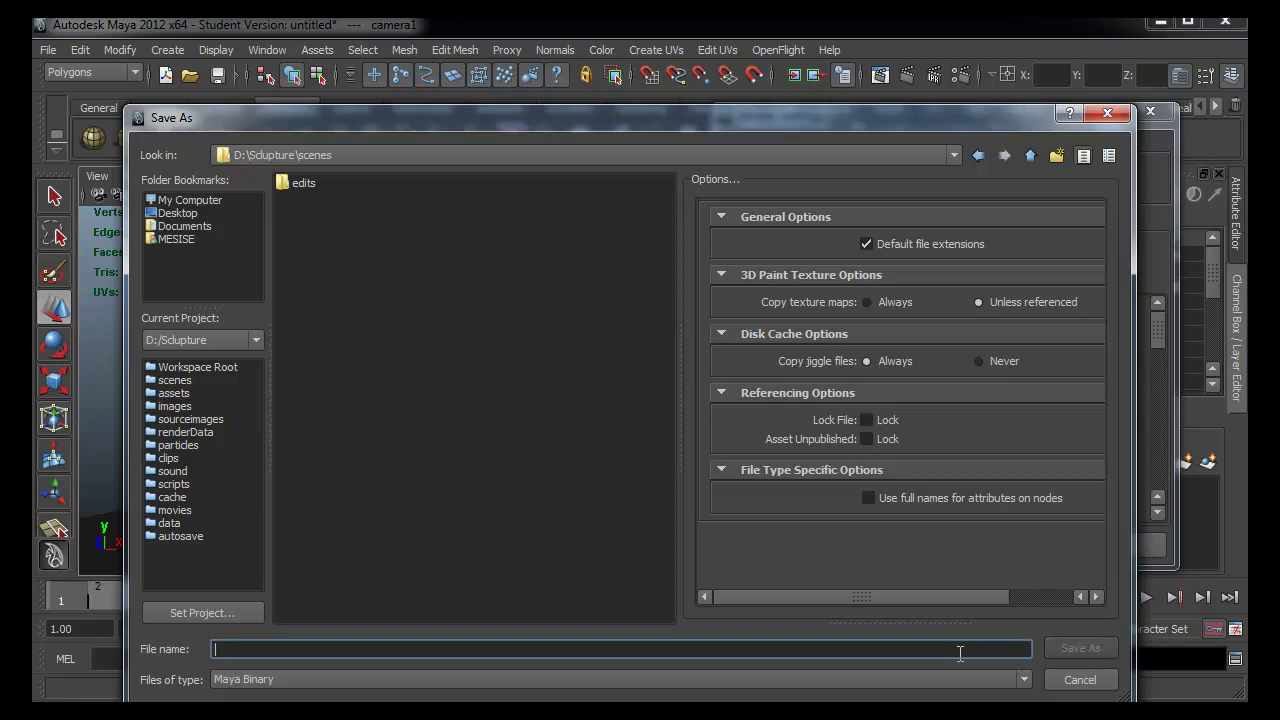
text(c)
key(BackSpace)
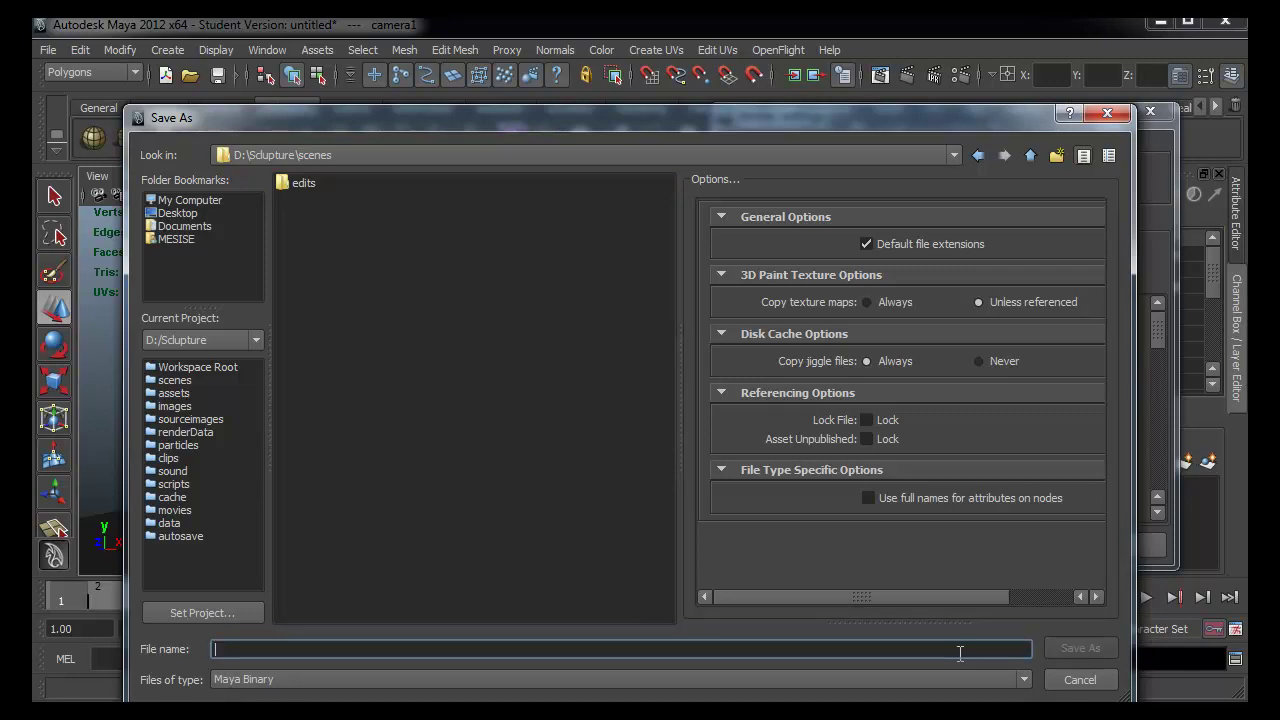
text(d)
key(BackSpace)
text(Sclup)
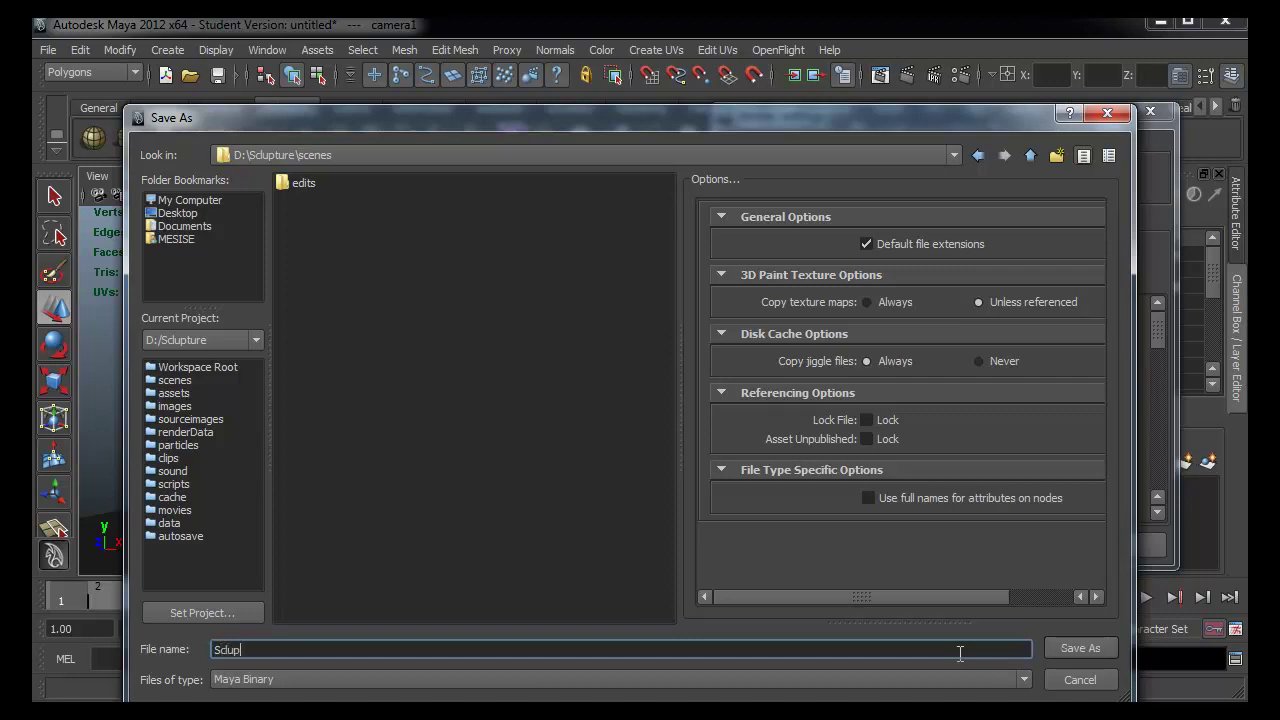
text(ture)
click(1089, 652)
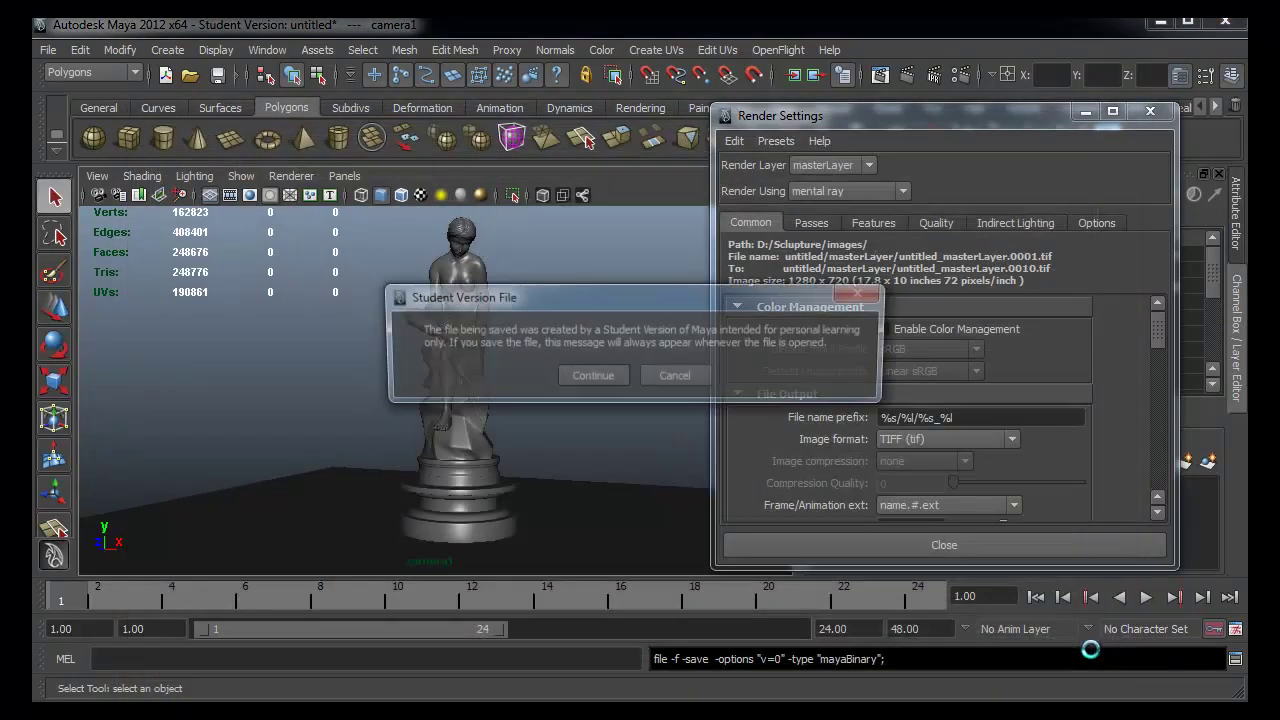
click(570, 380)
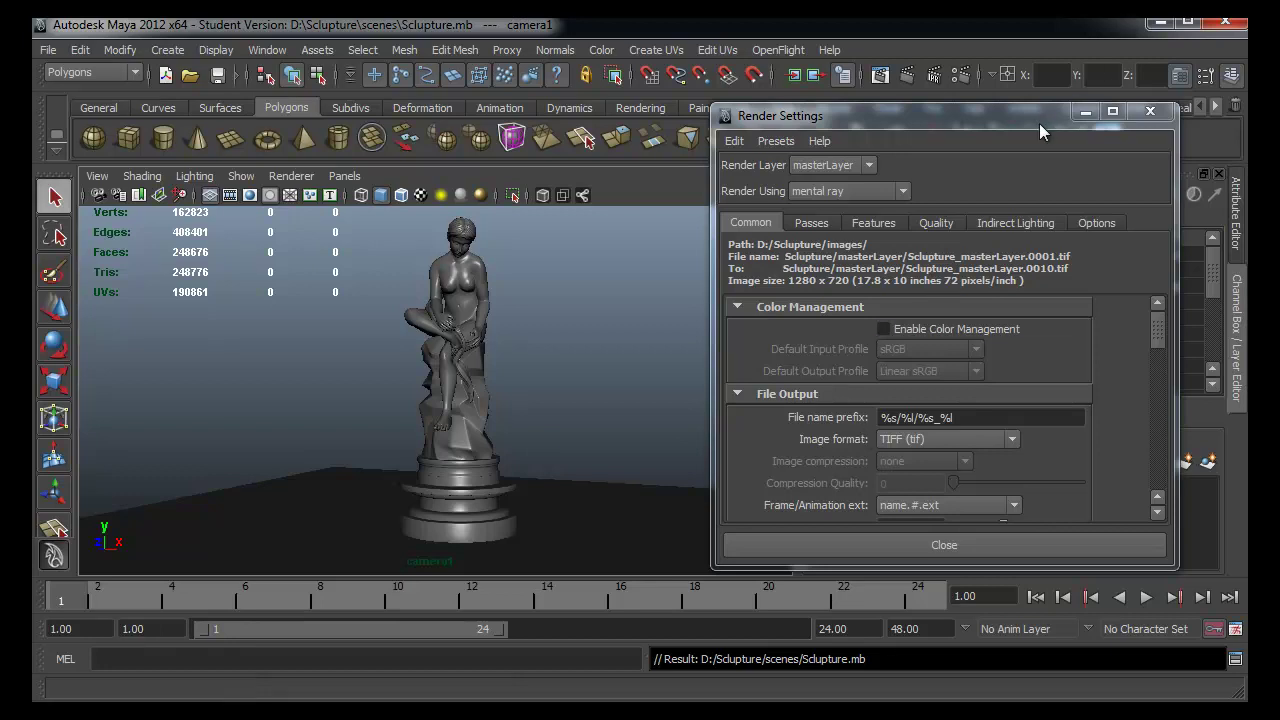
- Move the Render Settings window clear of the layer editor and show the render layers
drag(1039, 120, 565, 138)
click(889, 420)
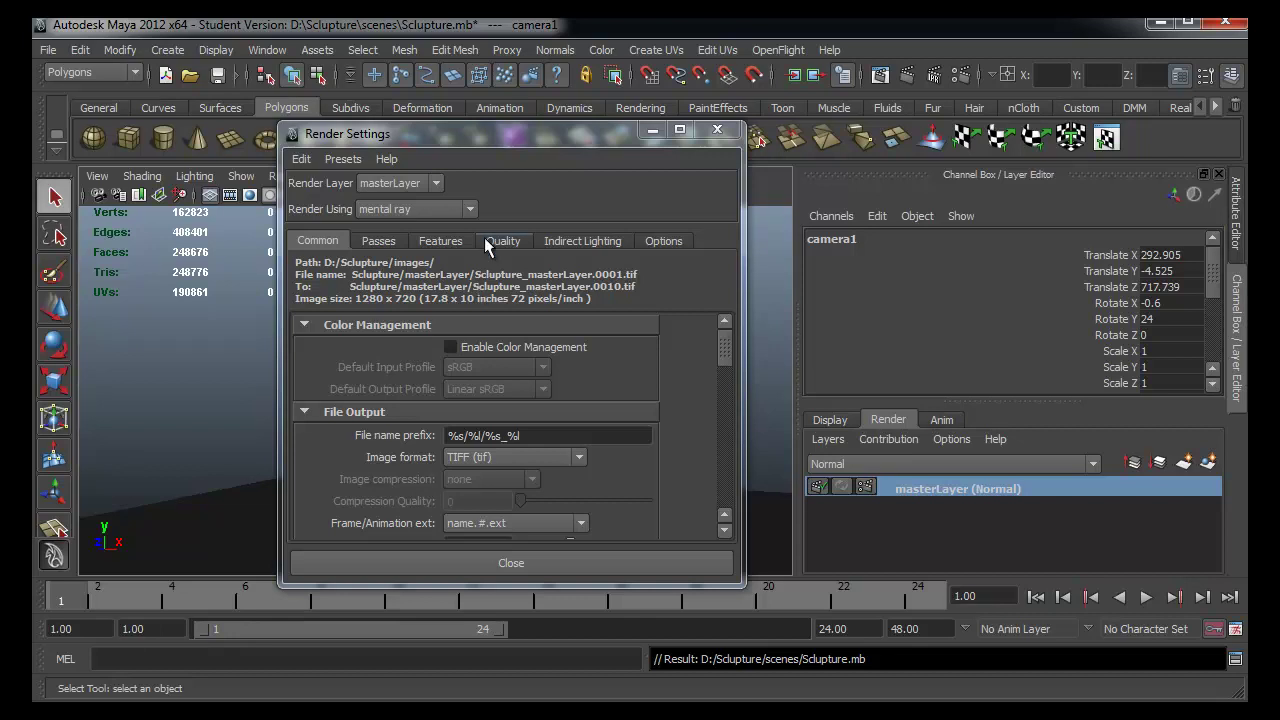
- Choose a mental ray quality preset with a max sample level of 2 and Gauss filtering
scroll(476, 376, down, 4)
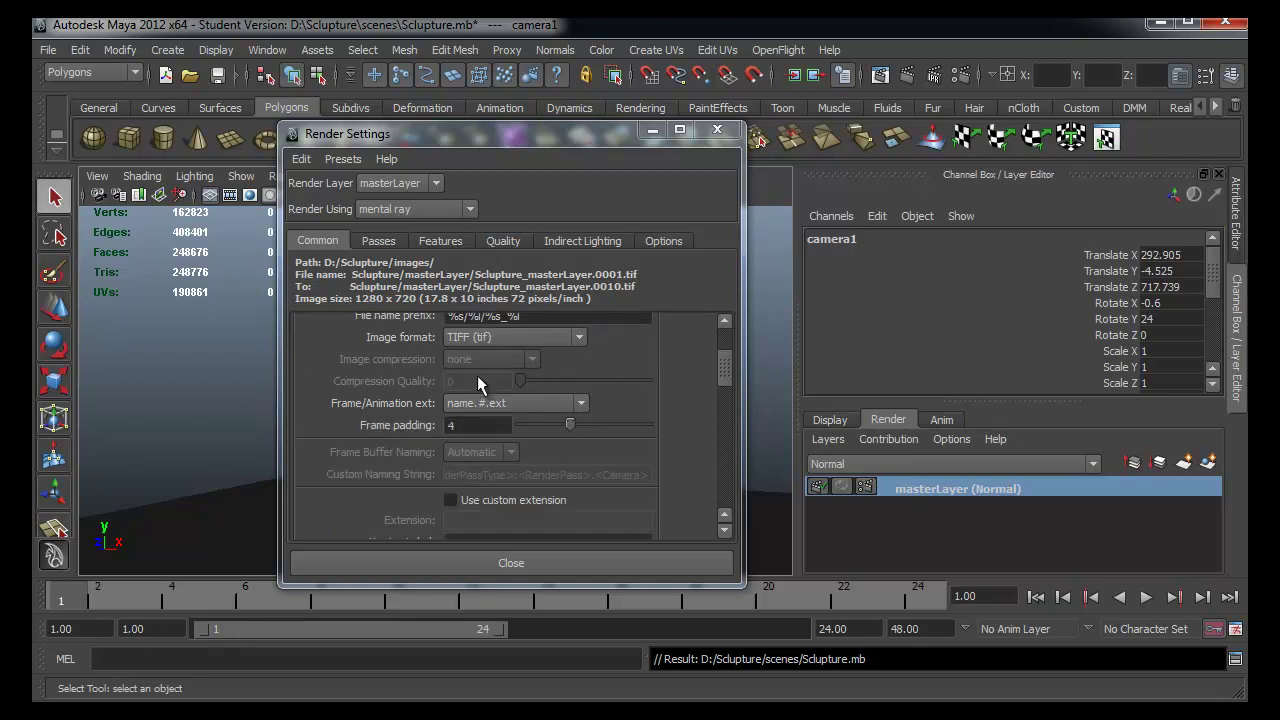
scroll(470, 377, up, 4)
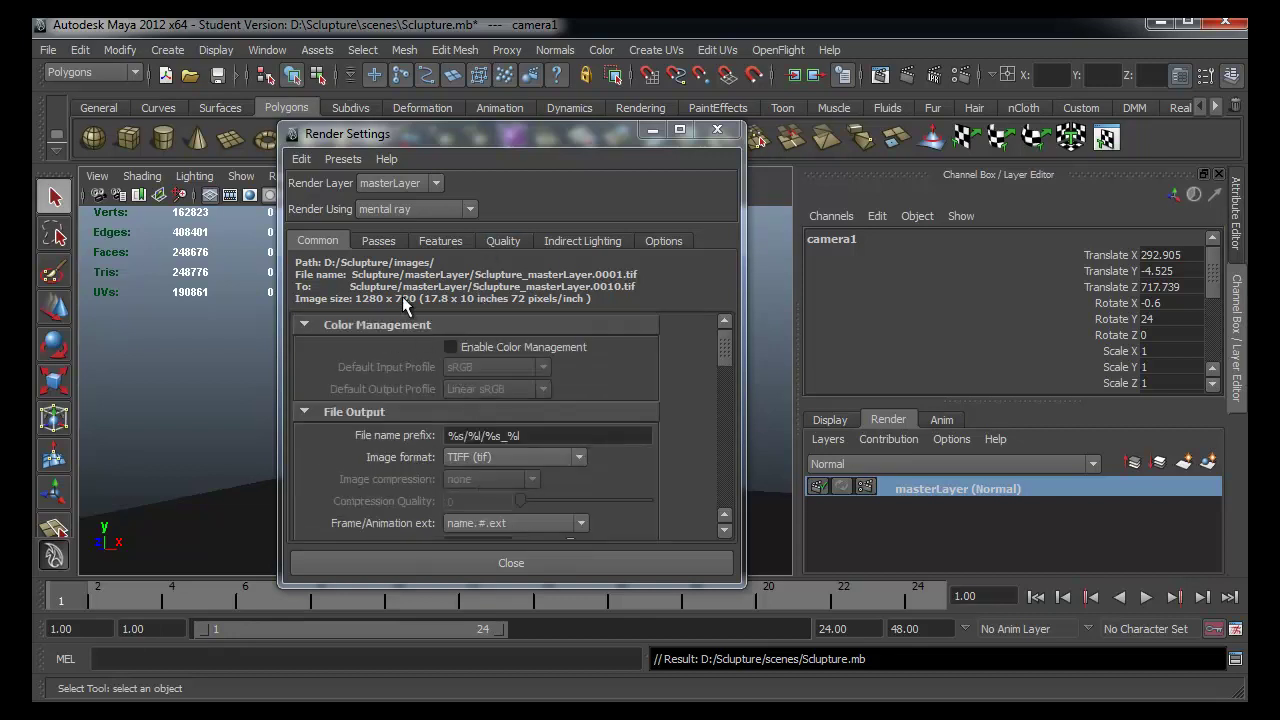
click(503, 242)
click(488, 270)
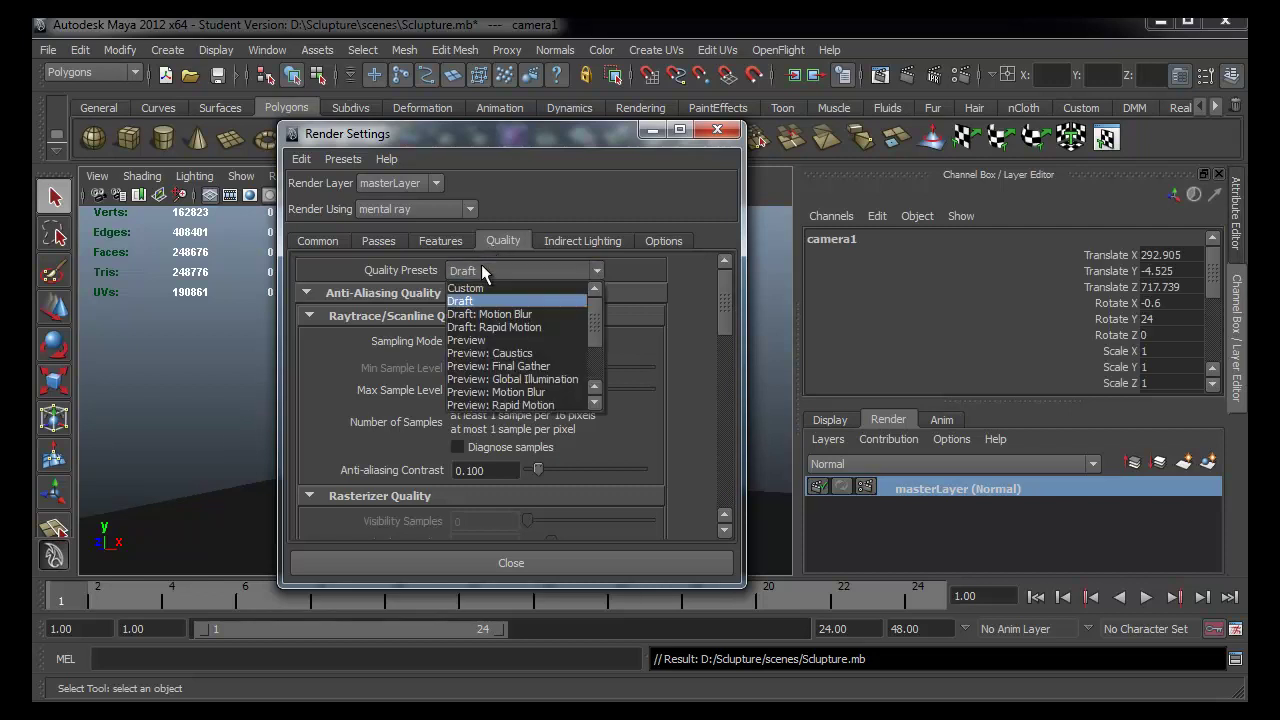
scroll(490, 352, down, 1)
click(490, 350)
- Set the multi-pixel filter to Mitchell in the render quality settings
scroll(501, 438, down, 2)
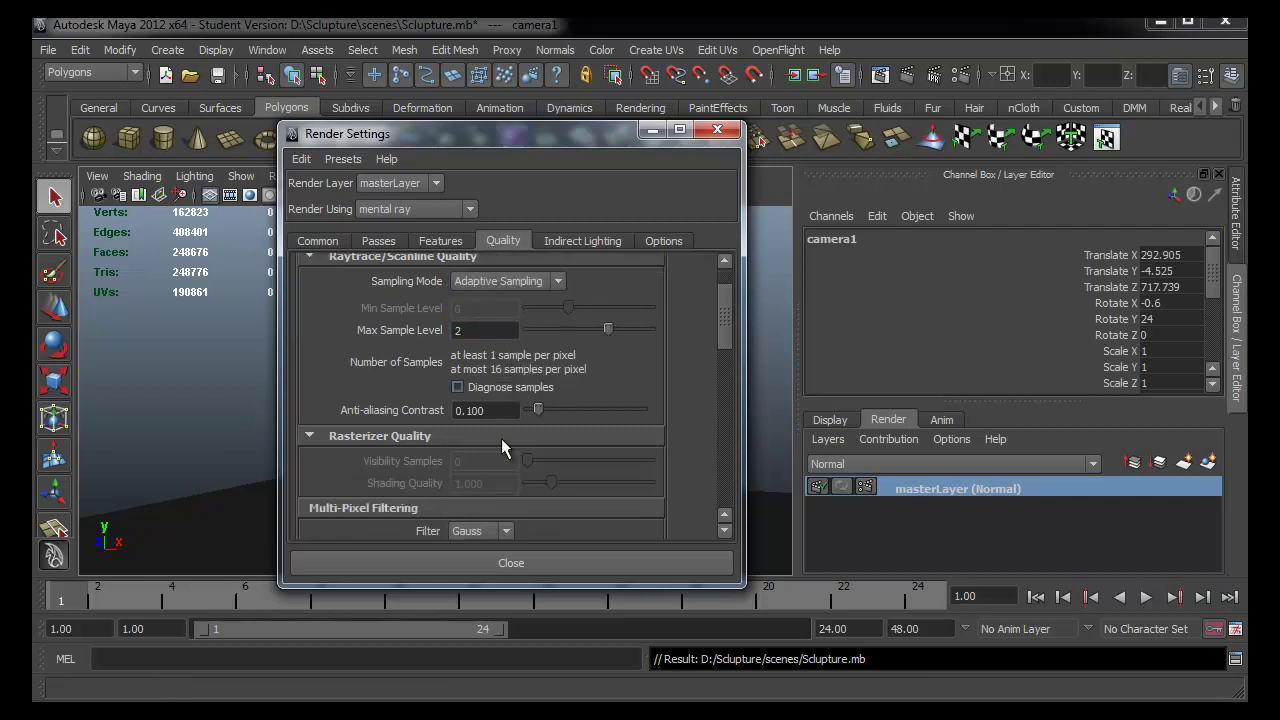
scroll(472, 474, down, 1)
click(484, 471)
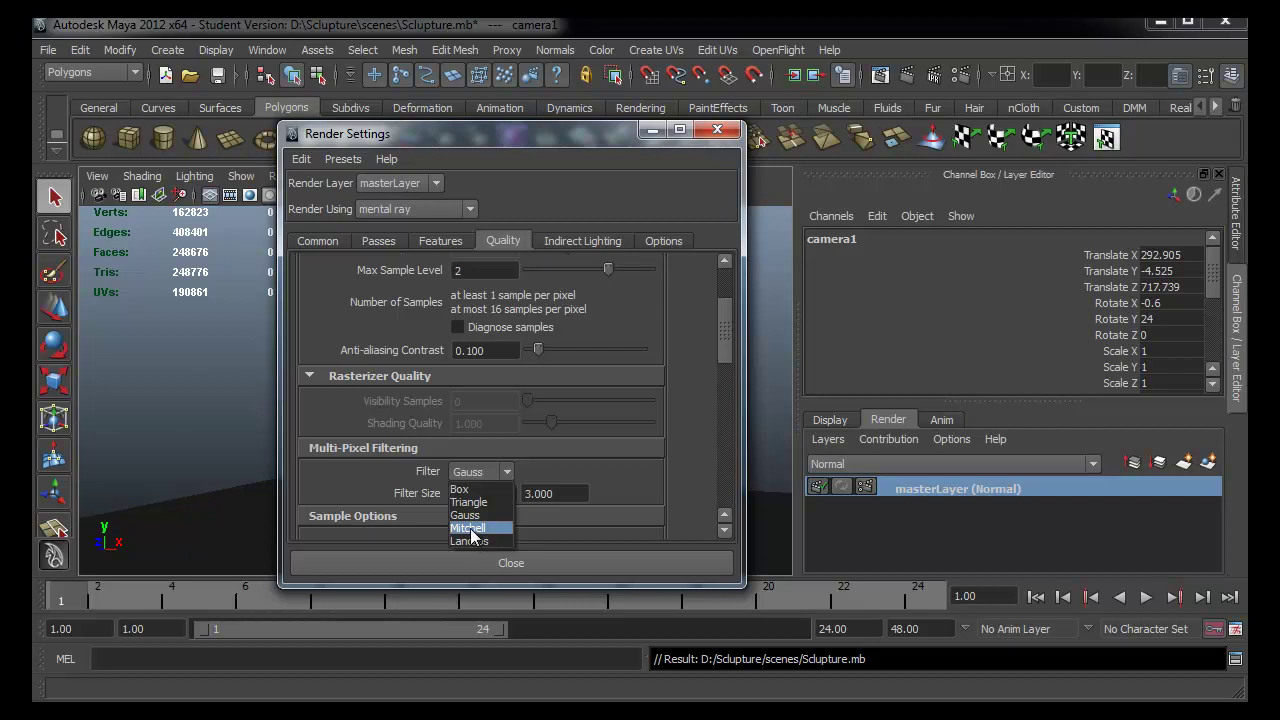
click(468, 528)
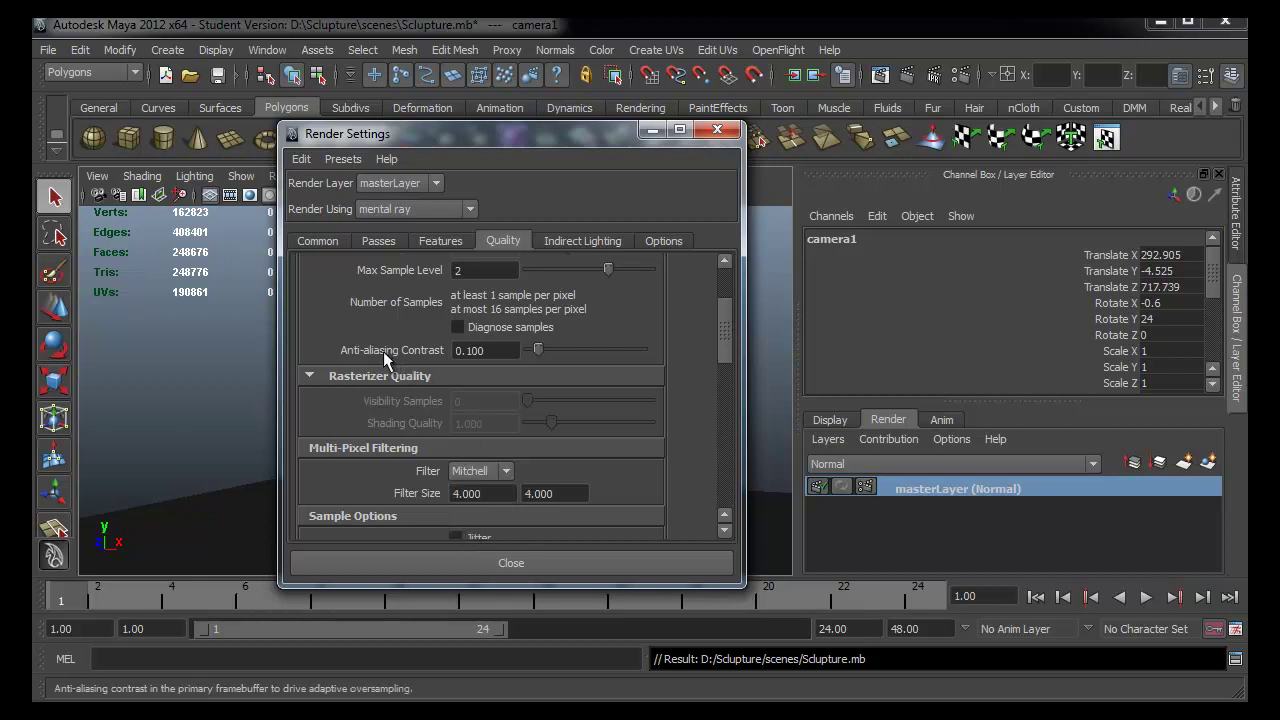
- Review the anti-aliasing, multi-pixel filtering and shadow sections of the render quality settings
scroll(348, 329, up, 2)
scroll(352, 340, down, 6)
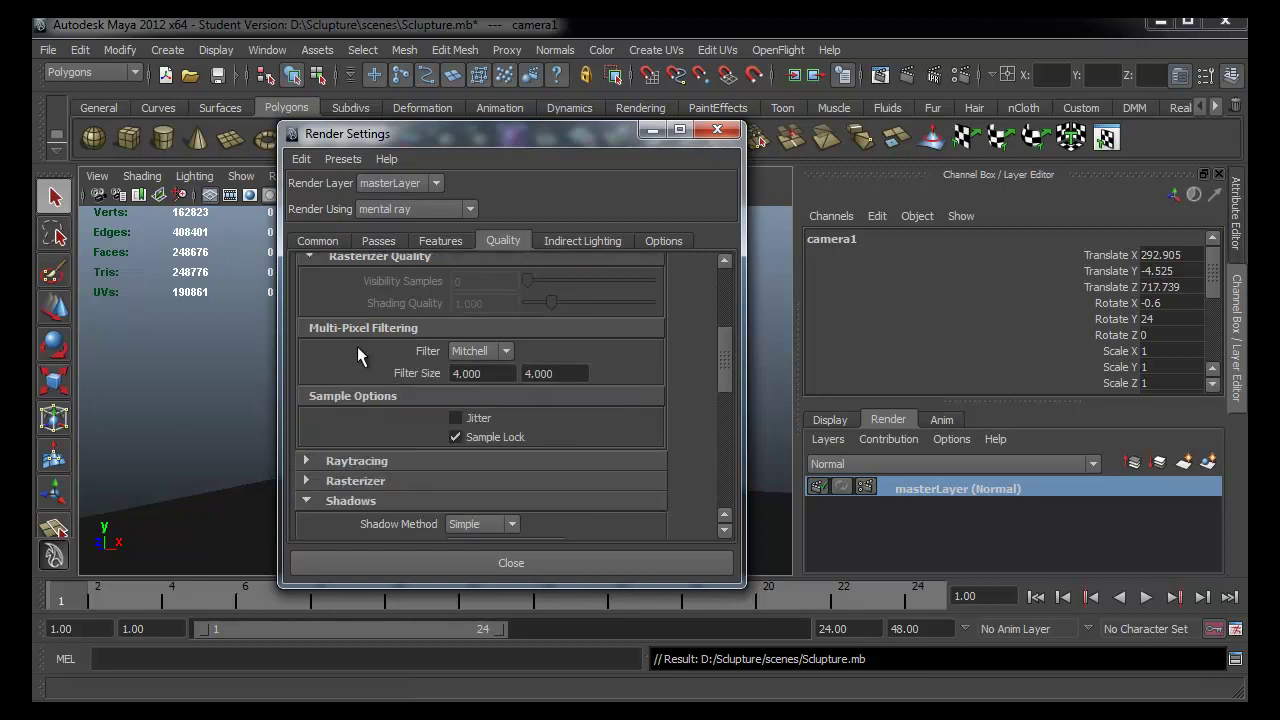
scroll(367, 350, up, 8)
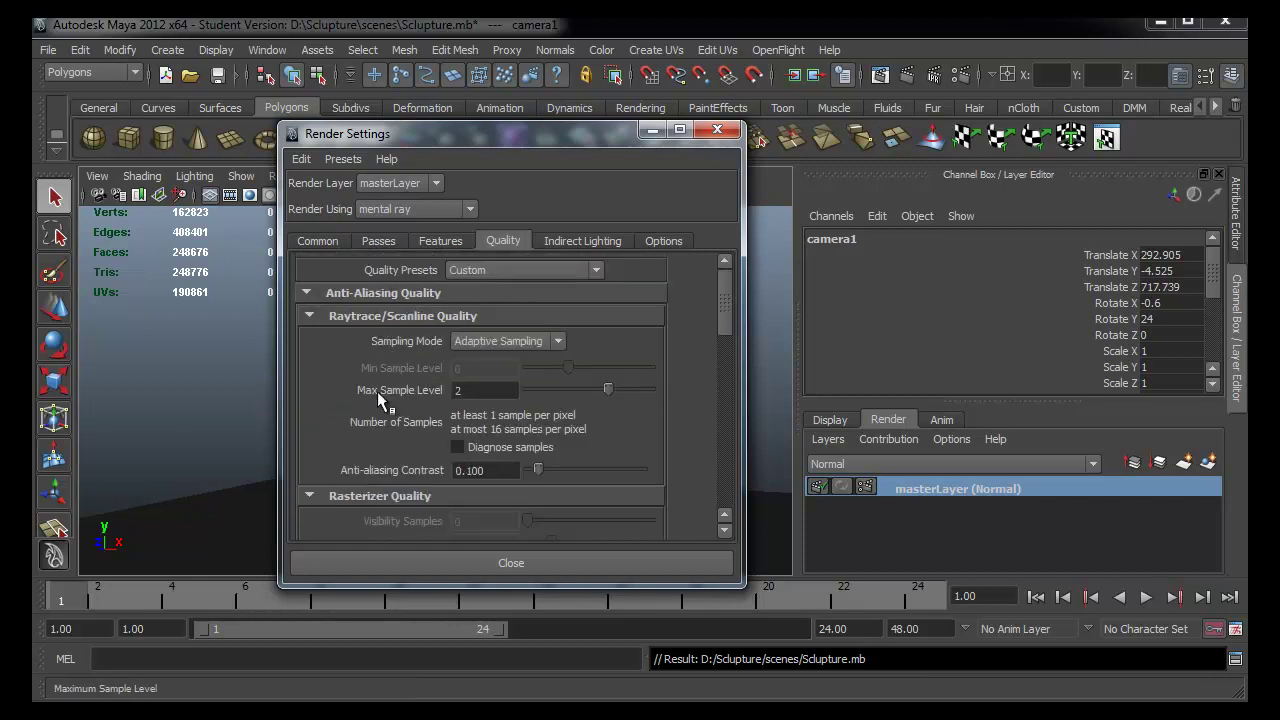
scroll(352, 291, down, 10)
click(366, 285)
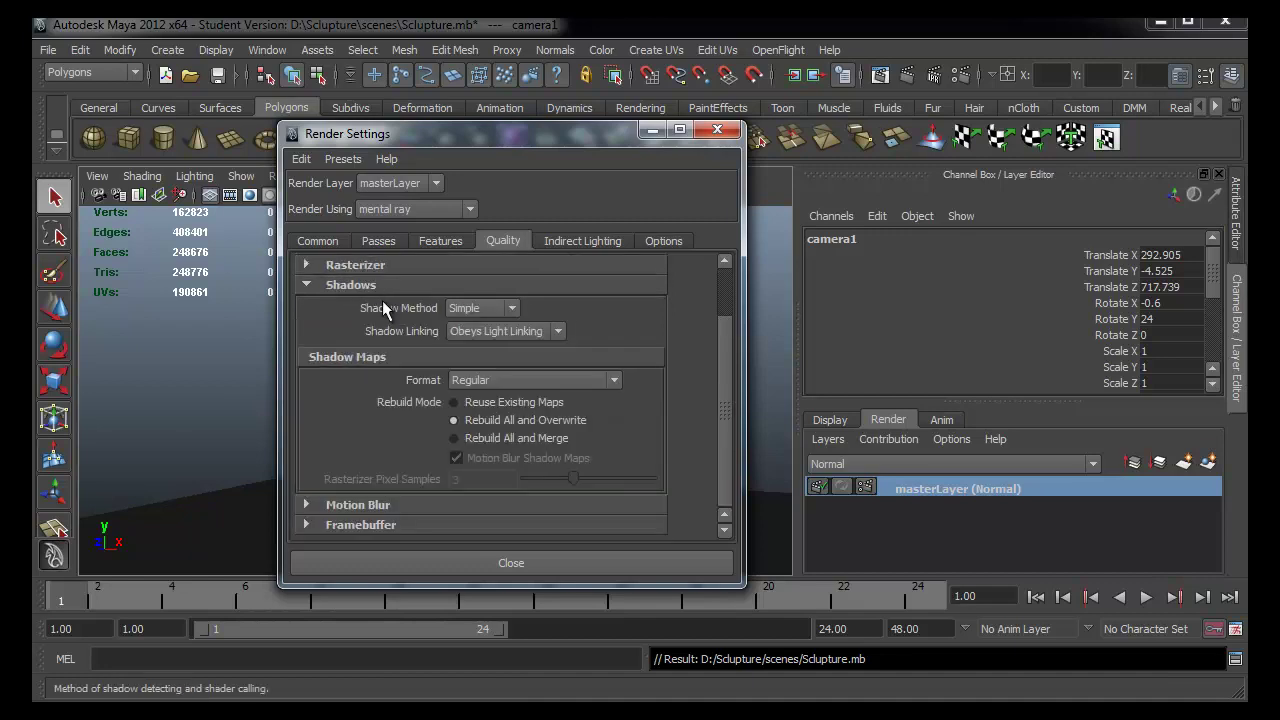
scroll(415, 350, up, 10)
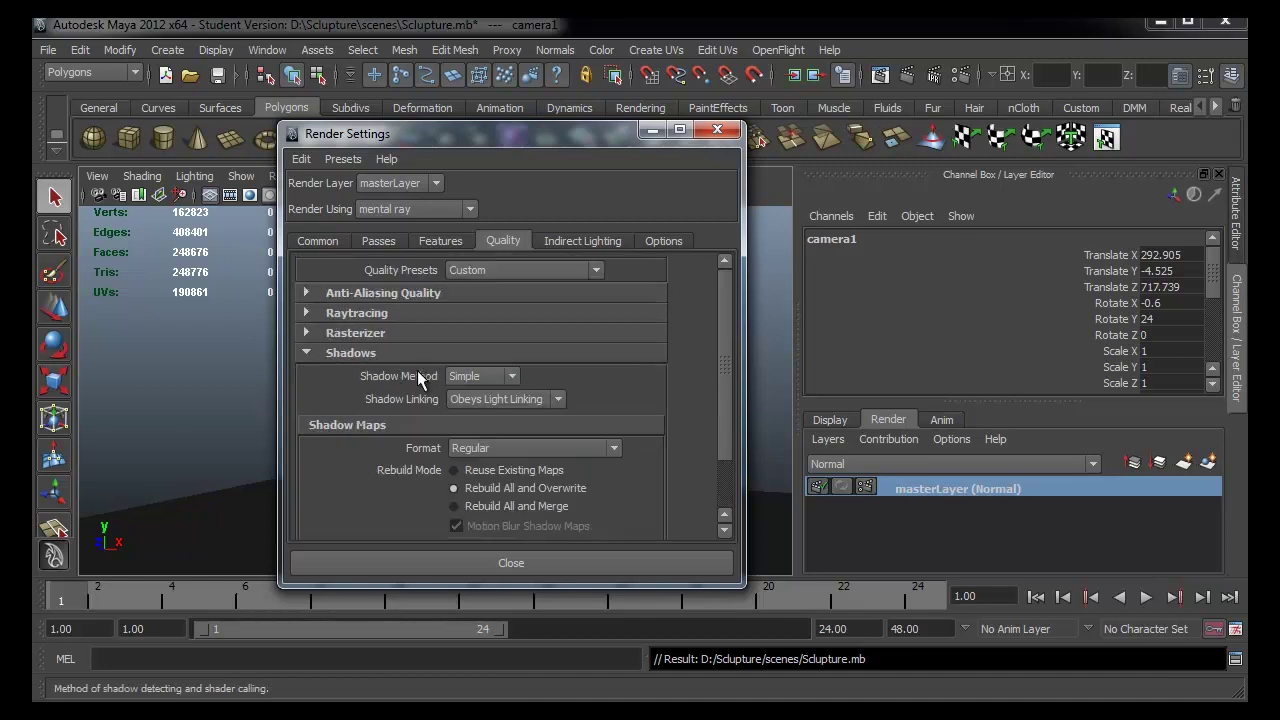
click(414, 293)
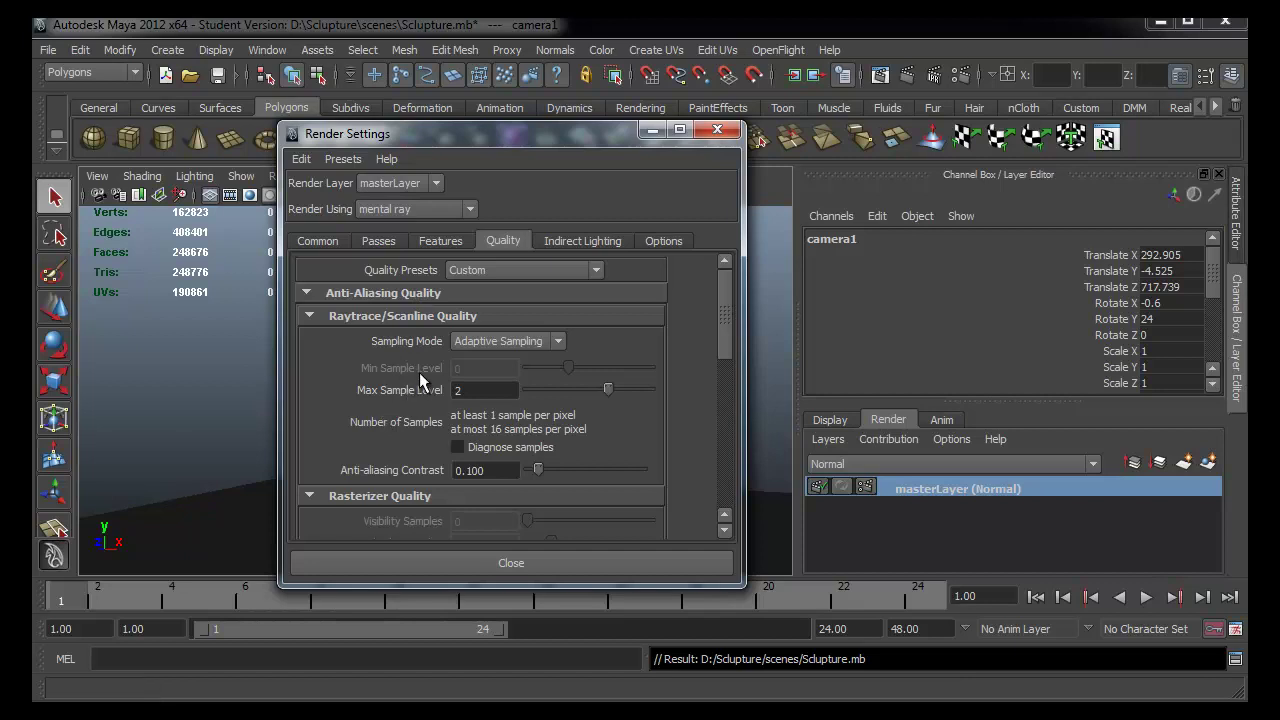
- Close the render settings, fine-tune the statue's framing in camera1, and lock all of camera1's channels
click(443, 561)
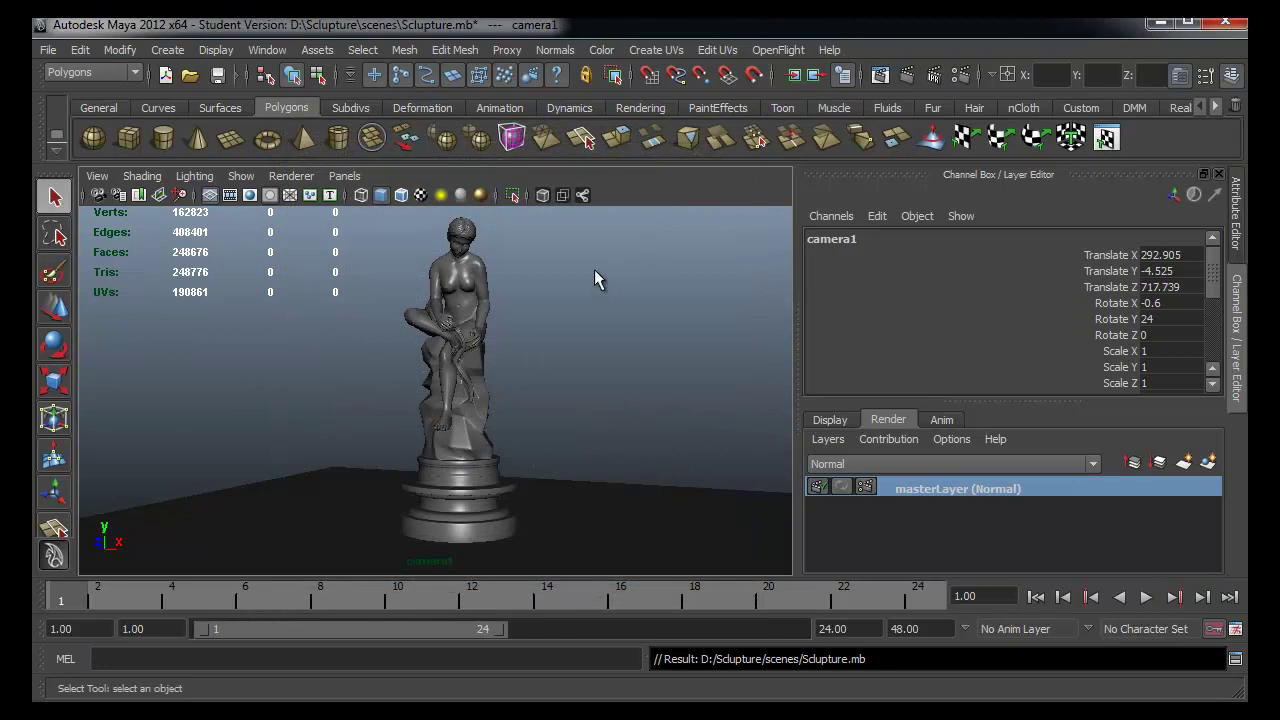
alt+drag(400, 491, 388, 491)
drag(1118, 255, 1091, 312)
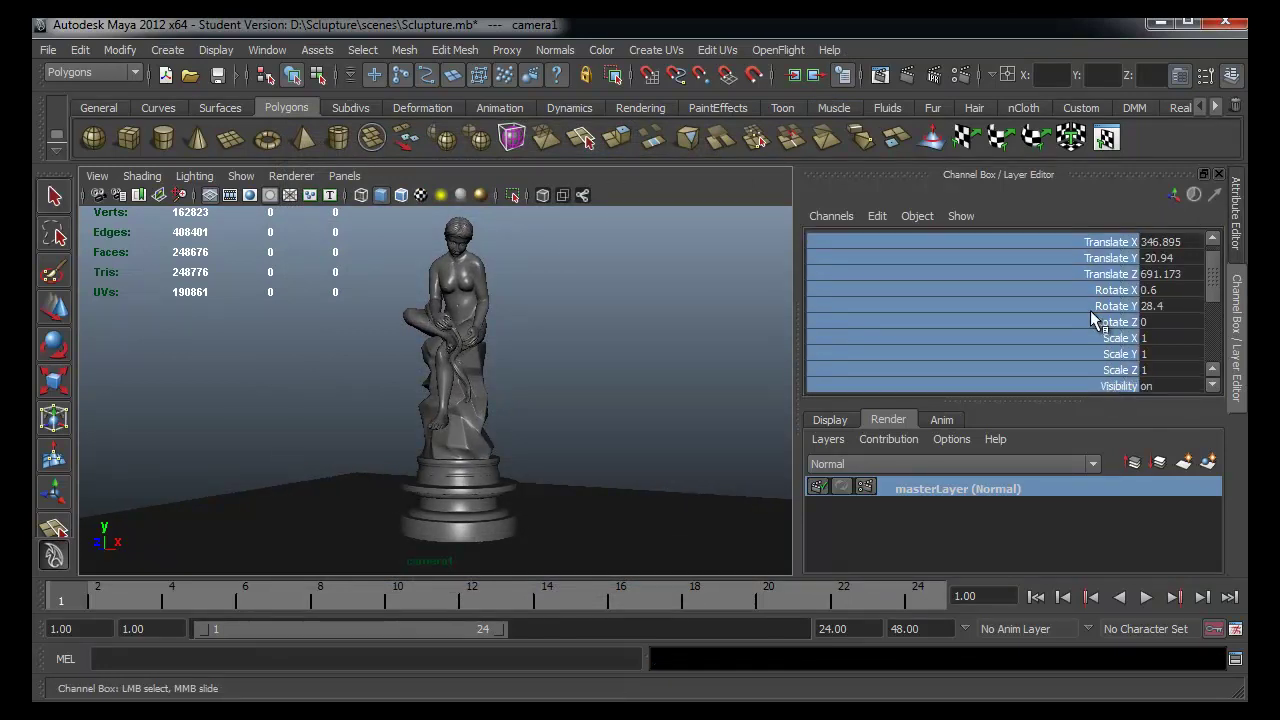
right_click(1091, 312)
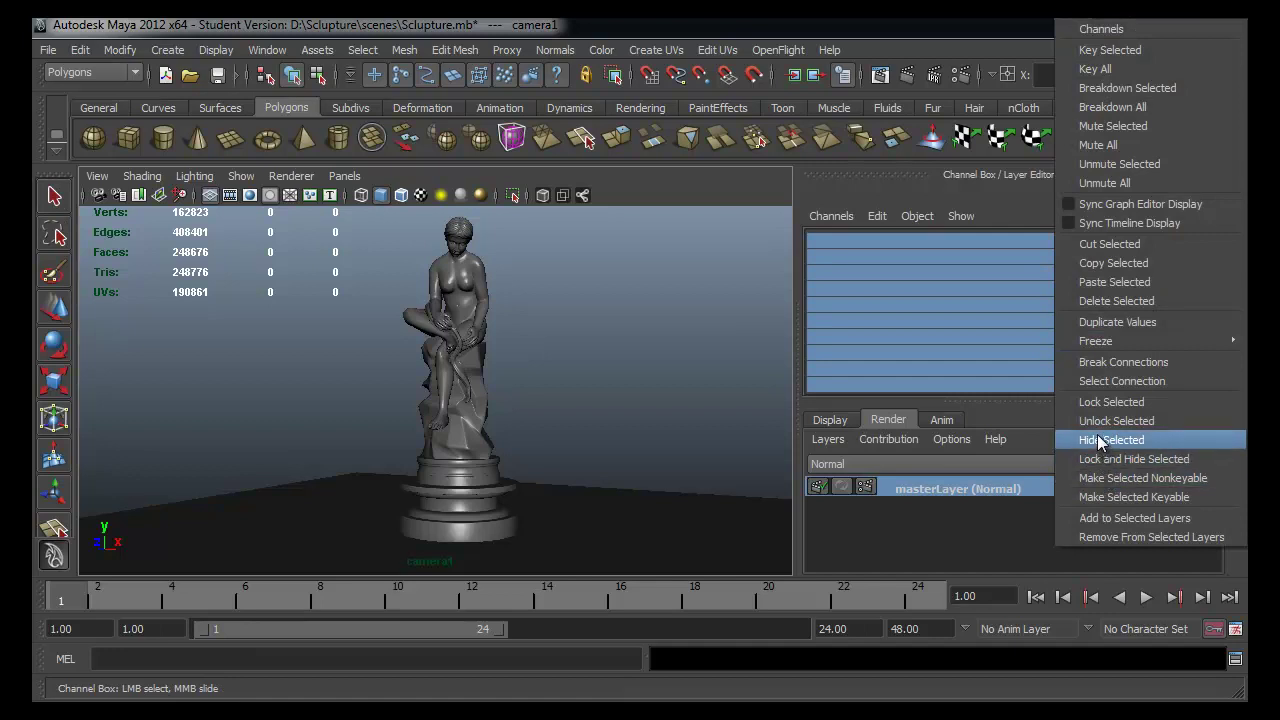
click(1073, 400)
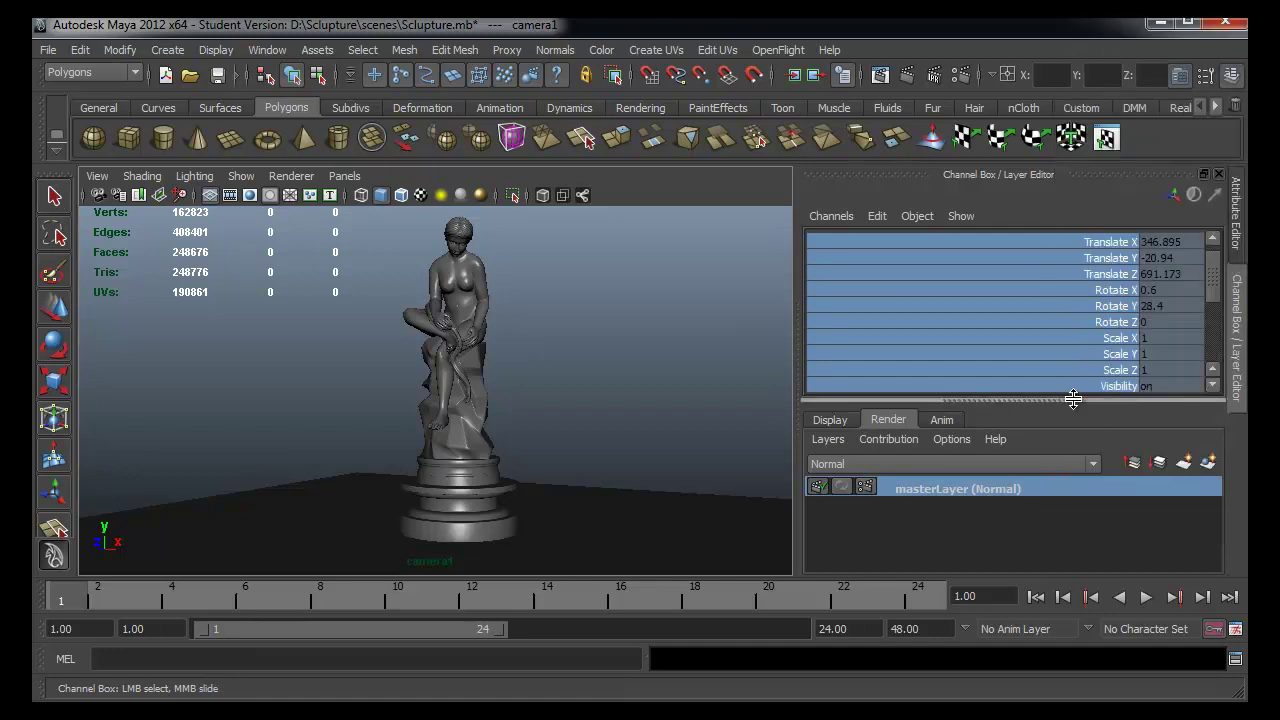
click(565, 318)
- Test-render a region around the whole statue in an enlarged Render View, and close the view
click(922, 74)
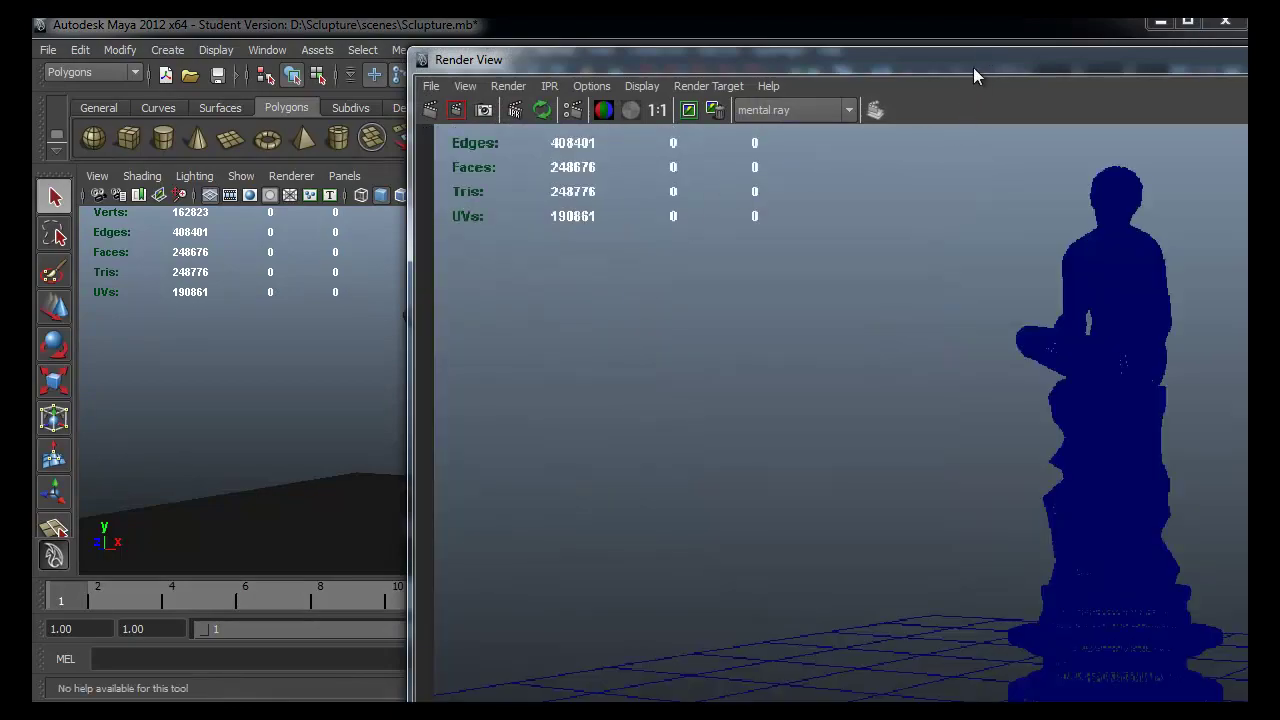
double_click(972, 64)
drag(496, 105, 862, 670)
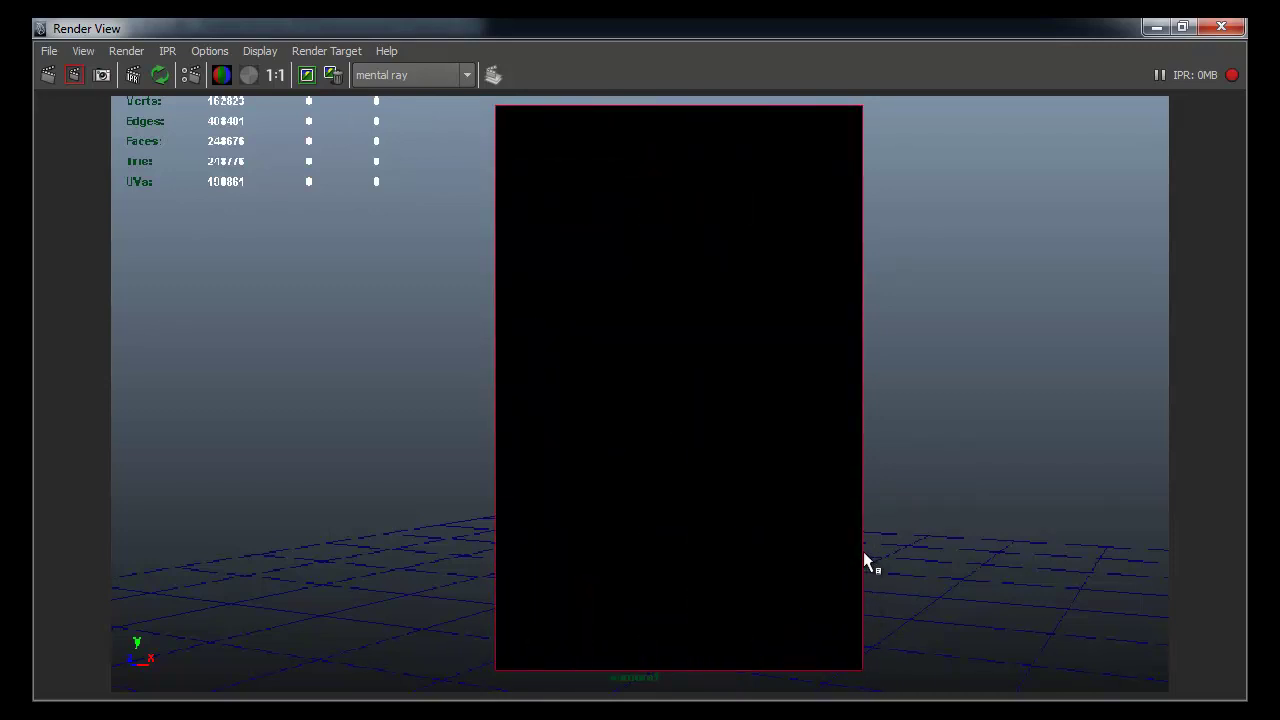
click(1221, 27)
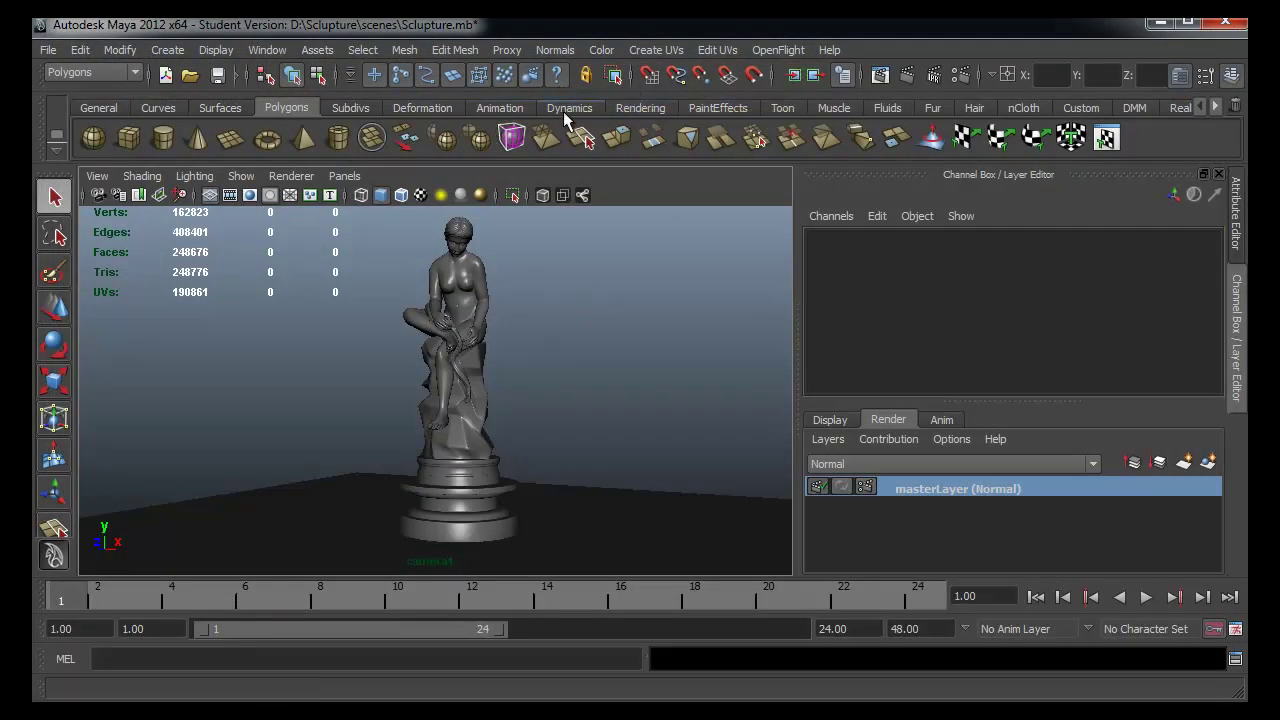
- Create a directional light and switch the viewport to the persp camera
click(625, 110)
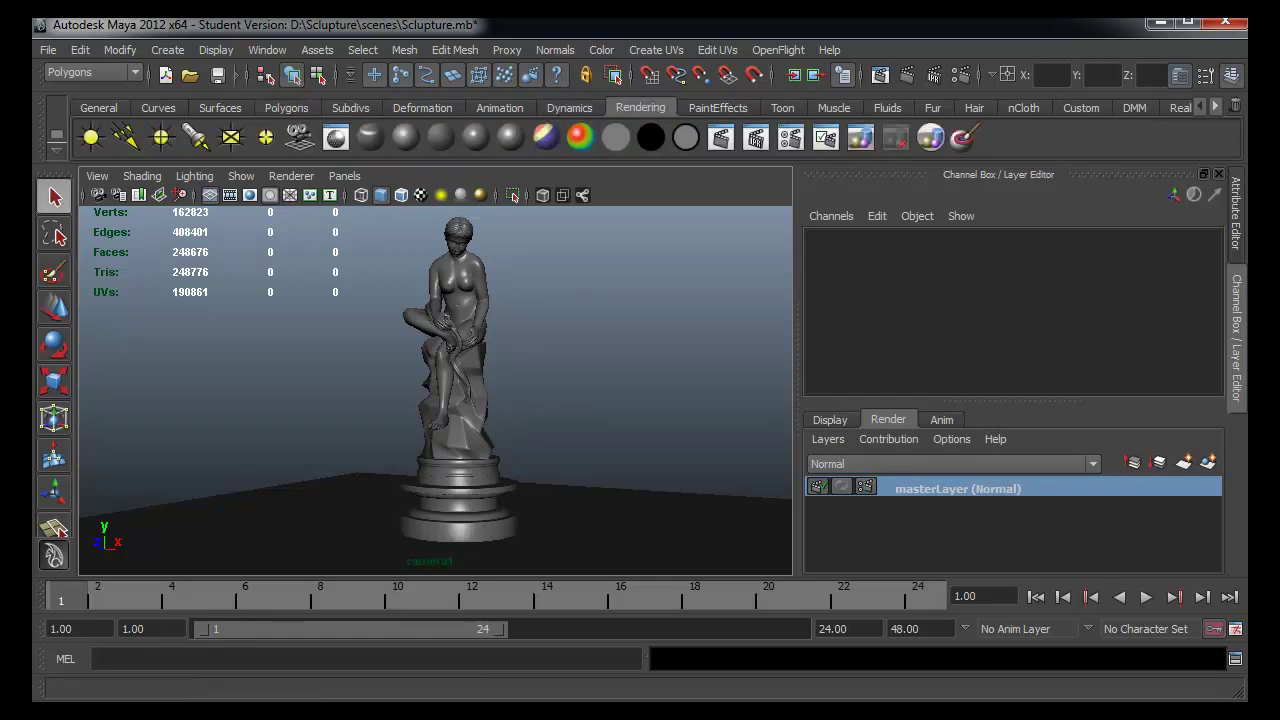
click(127, 135)
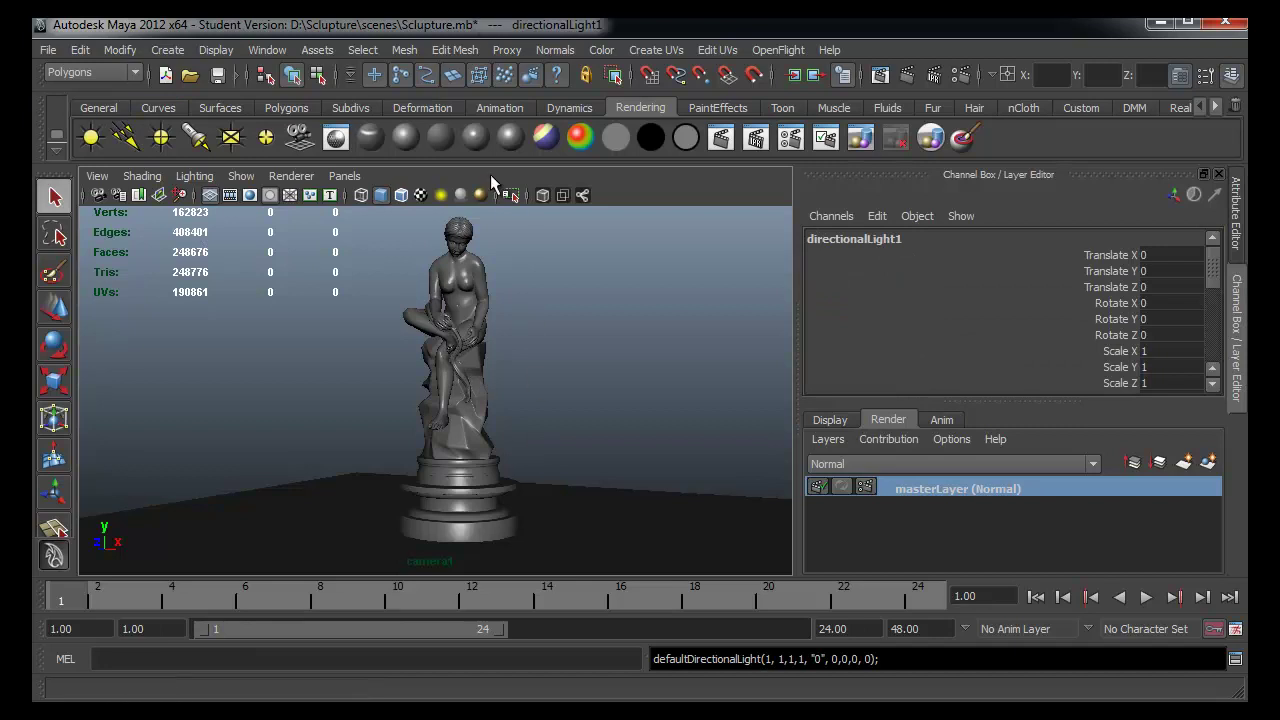
click(343, 177)
mouse_move(363, 199)
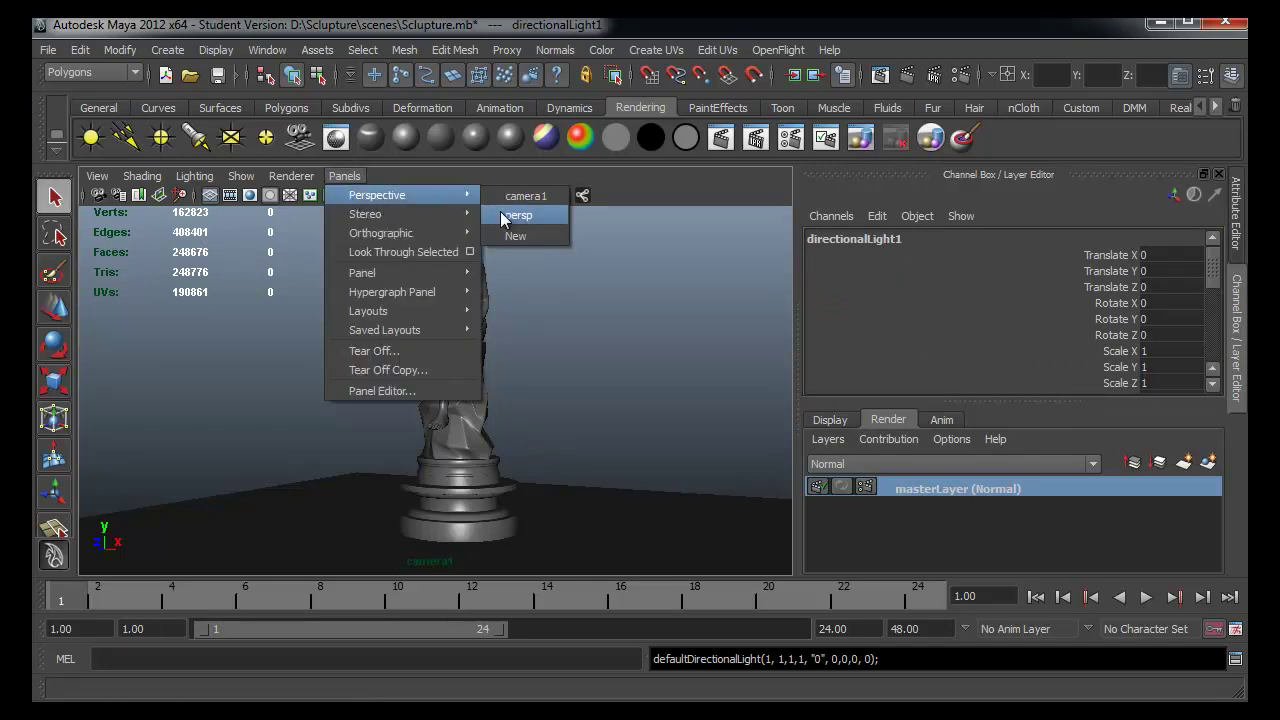
click(503, 215)
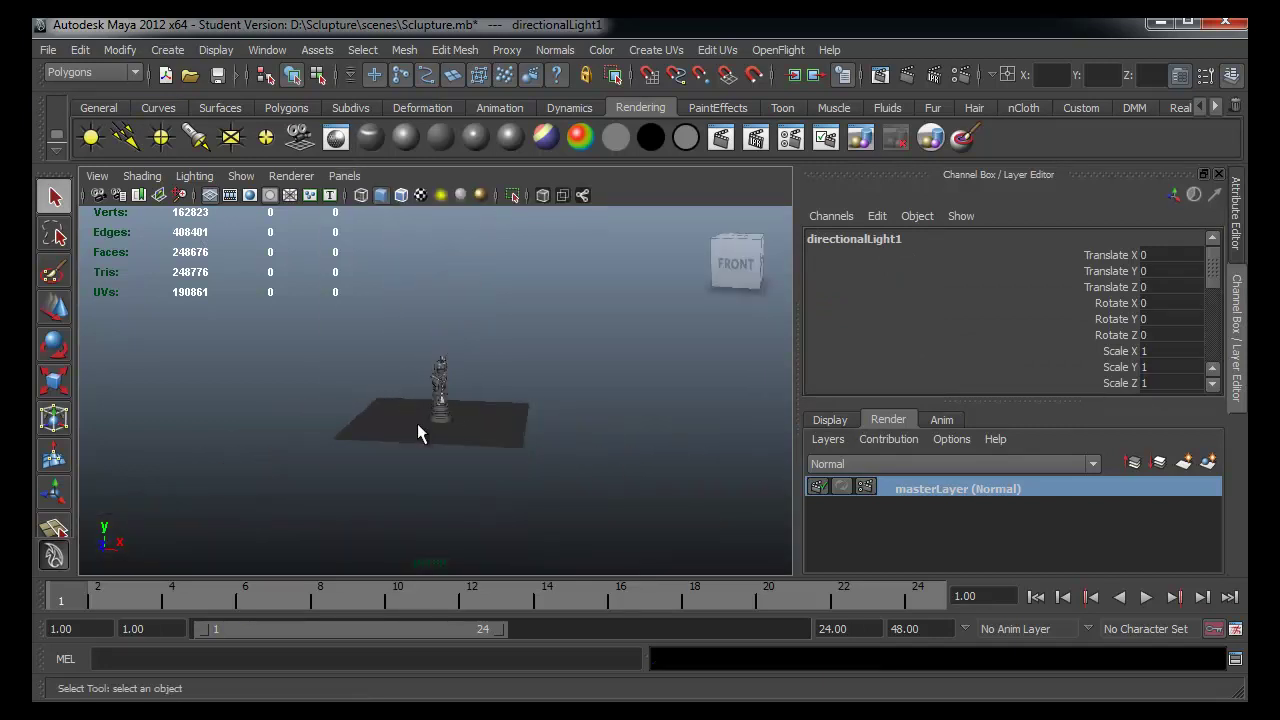
- Move the directional light to about Y 315 and Z 885, with scene lighting displayed in the viewport
key(w)
drag(440, 388, 373, 456)
key(7)
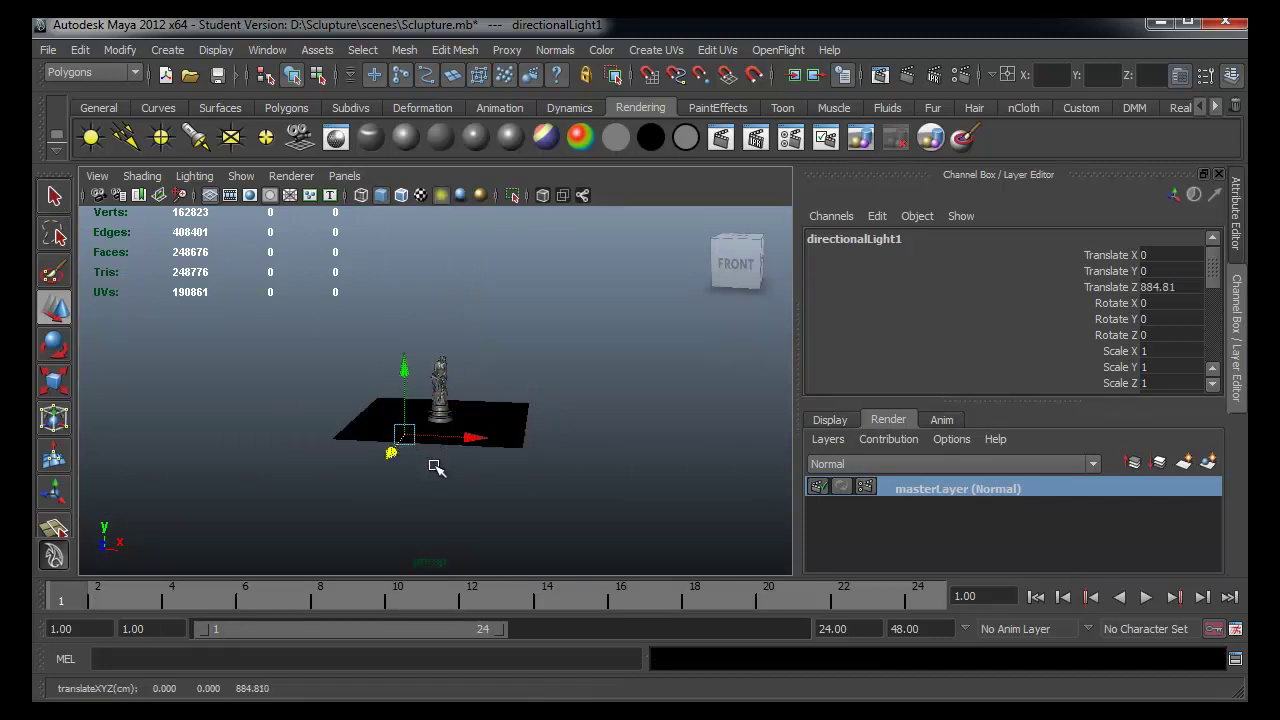
scroll(430, 460, up, 5)
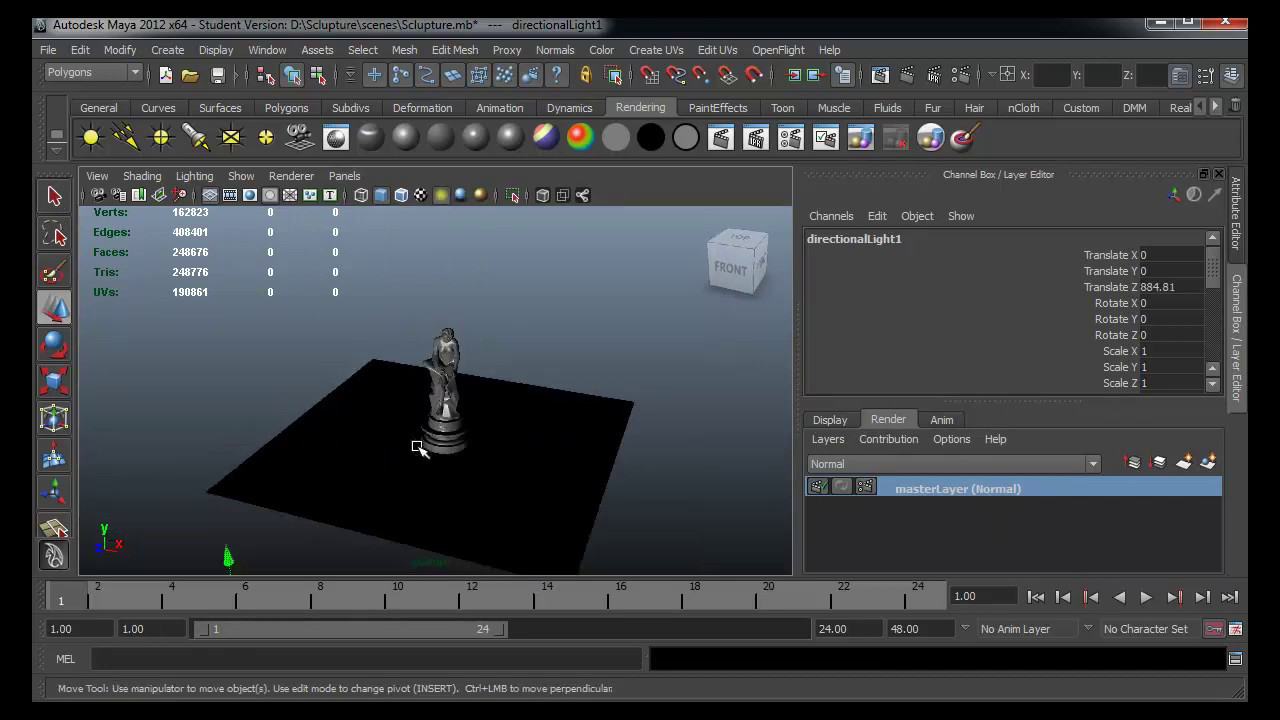
drag(236, 566, 244, 360)
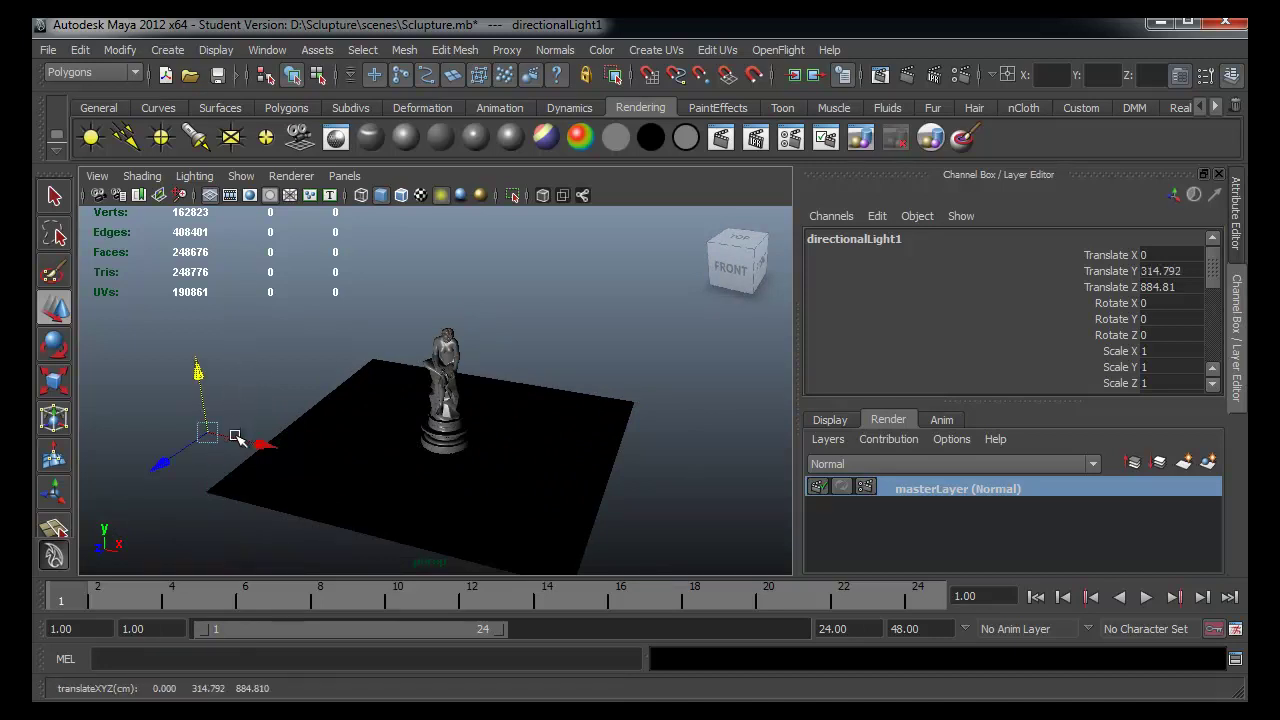
- Scale the directional light to about 80, rotate it to about X -17 and Y -44, and raise it to about Y 361
key(r)
drag(207, 433, 200, 340)
key(e)
key(w)
scroll(323, 380, up, 3)
scroll(338, 366, down, 1)
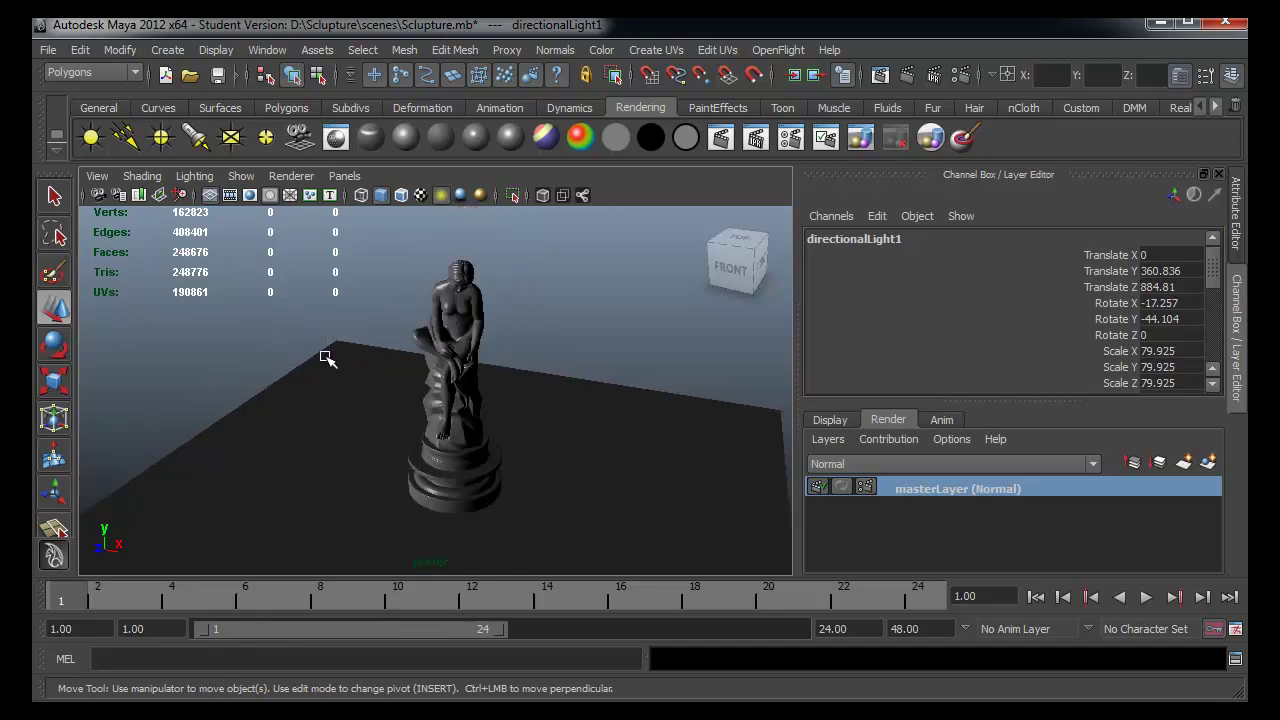
- Shift the first directional light to about X -26 and Z 836, and turn it to about Y -45 toward the statue
alt+drag(343, 354, 566, 344)
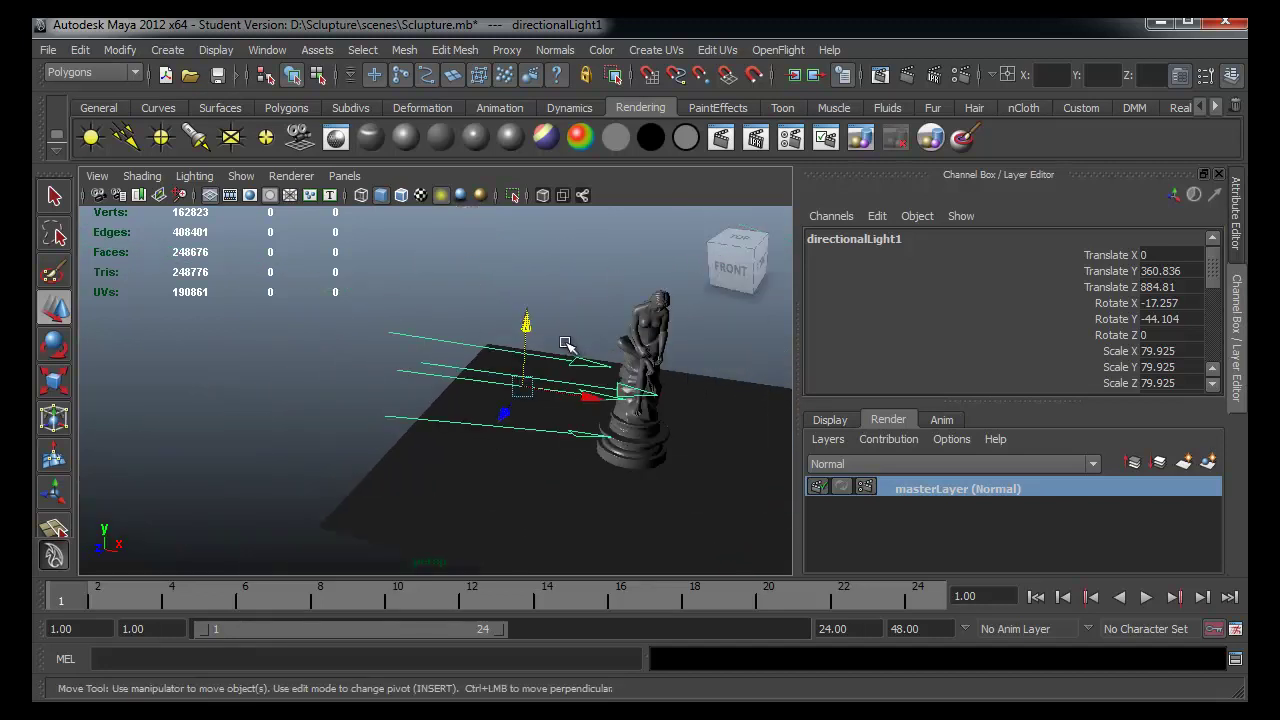
drag(503, 412, 400, 450)
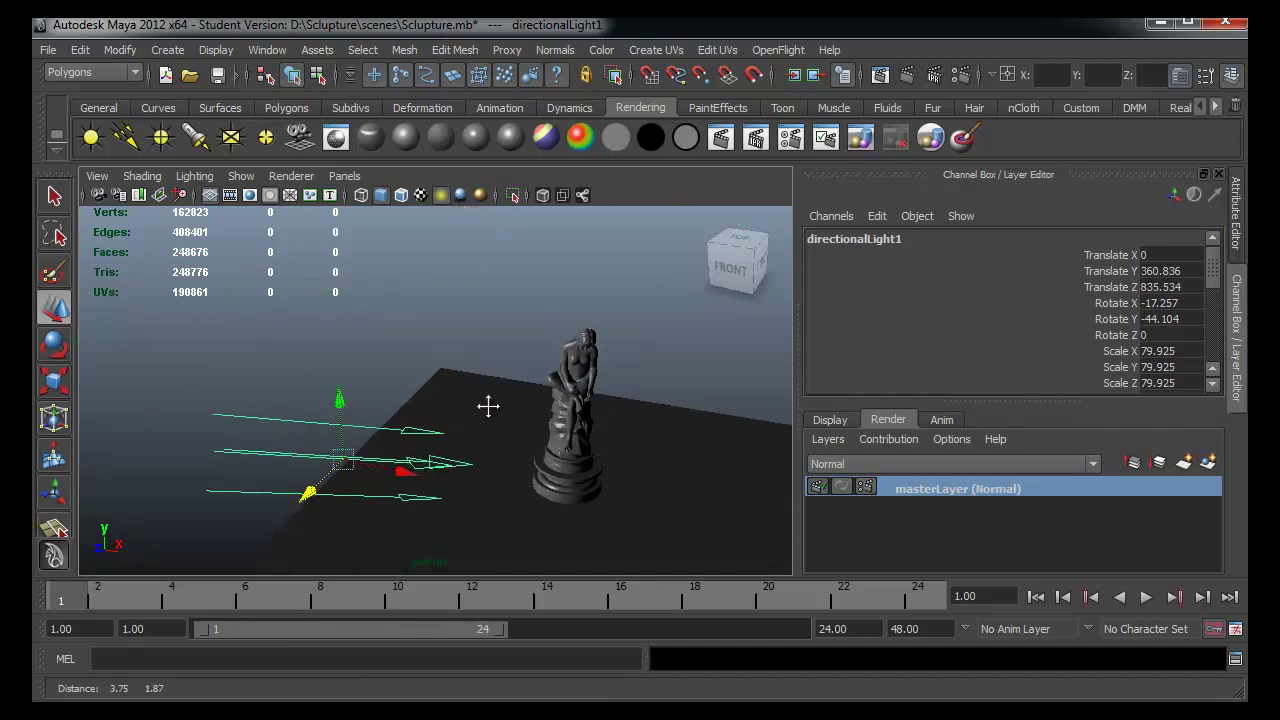
alt+middle_drag(489, 406, 405, 475)
drag(405, 475, 368, 472)
key(e)
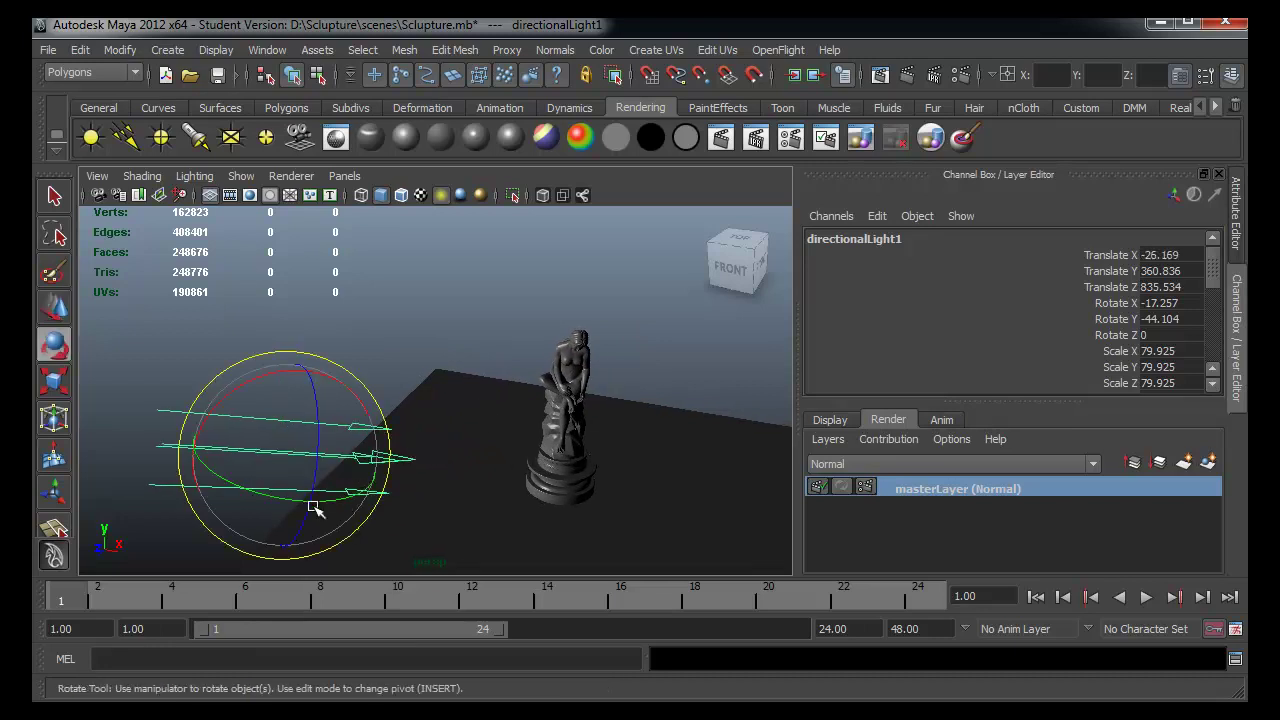
drag(290, 500, 283, 500)
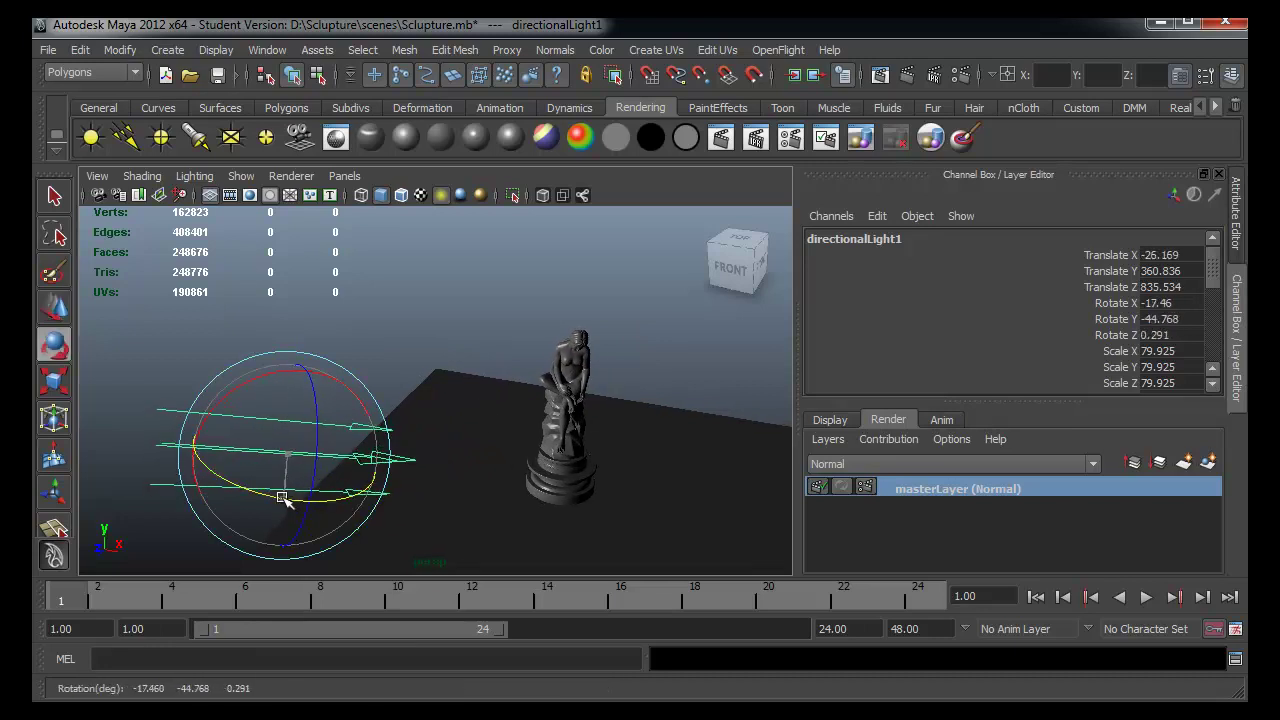
- Create a second directional light, raise it above the statue to about Y 421, and scale it to about 302
click(128, 140)
key(f)
scroll(600, 520, down, 5)
key(w)
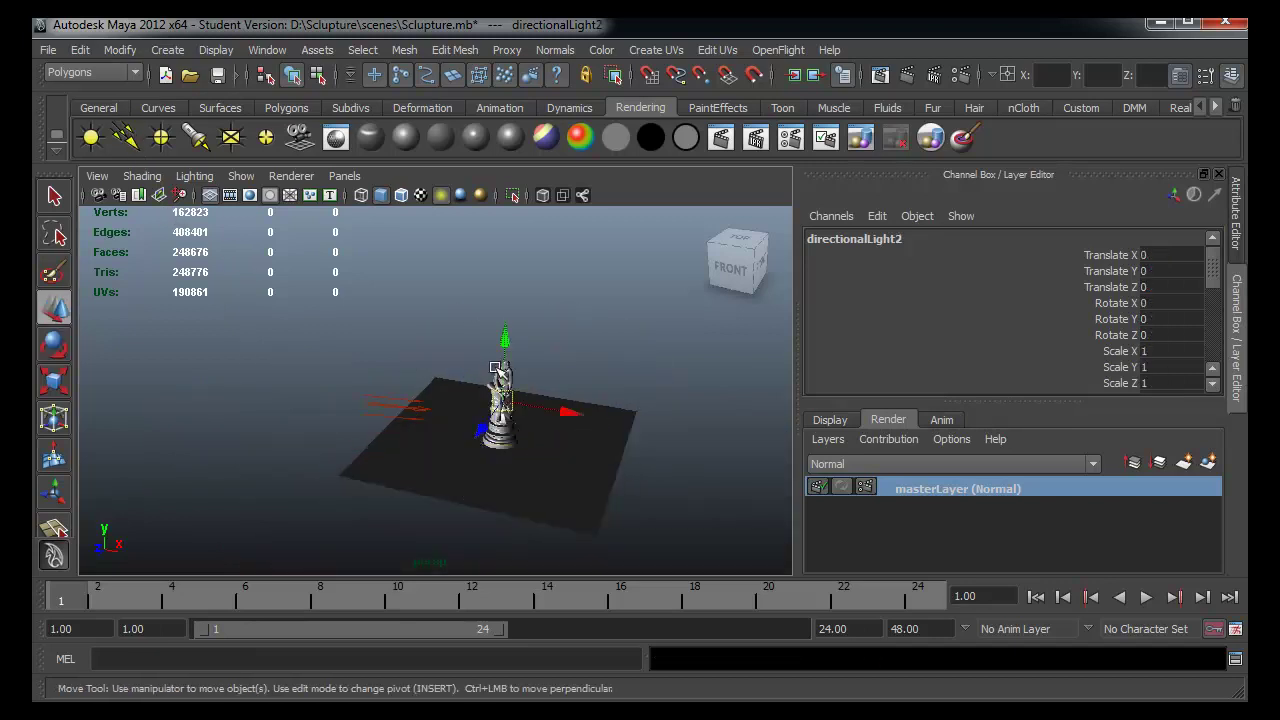
drag(509, 340, 512, 226)
key(r)
drag(594, 297, 640, 296)
- Rotate the second directional light to about X -12, Y 69 and Z 15
key(e)
drag(512, 322, 548, 288)
alt+middle_drag(548, 288, 449, 408)
mouse_move(449, 408)
alt+right_down()
mouse_move(513, 264)
mouse_move(455, 350)
mouse_move(484, 292)
alt+right_up()
drag(484, 292, 430, 317)
- Move the second directional light beside the statue, to about X 482, Y 150 and Z 108
key(w)
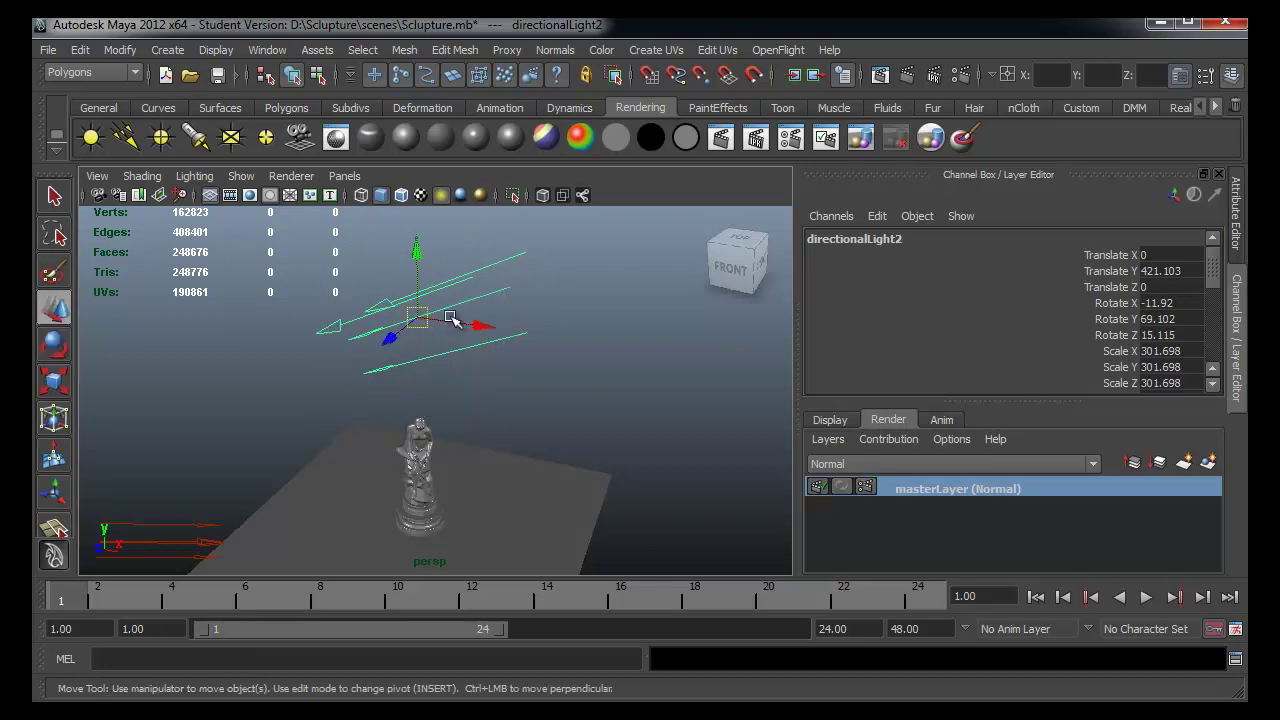
mouse_move(407, 248)
mouse_down()
mouse_move(474, 486)
mouse_move(509, 513)
mouse_move(603, 528)
mouse_up()
alt+middle_drag(571, 446, 557, 440)
drag(557, 490, 540, 516)
mouse_move(540, 516)
alt+mouse_down()
mouse_move(669, 529)
mouse_move(690, 500)
mouse_move(680, 480)
mouse_move(580, 449)
mouse_move(560, 470)
alt+mouse_up()
drag(556, 356, 558, 282)
mouse_move(578, 395)
alt+mouse_down()
mouse_move(526, 423)
mouse_move(571, 403)
mouse_move(491, 489)
mouse_move(410, 502)
alt+mouse_up()
- Aim the second directional light at the statue with a rotation of about X -22, Y 78 and Z 5
key(e)
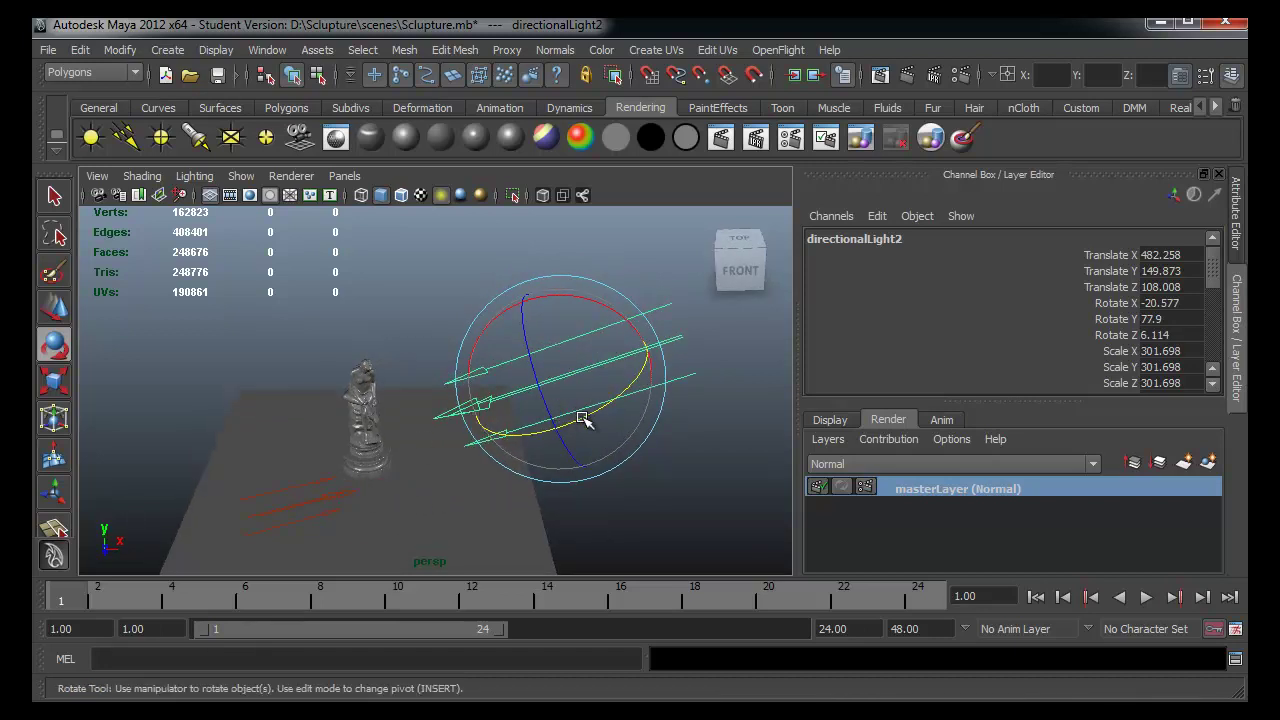
drag(582, 418, 581, 412)
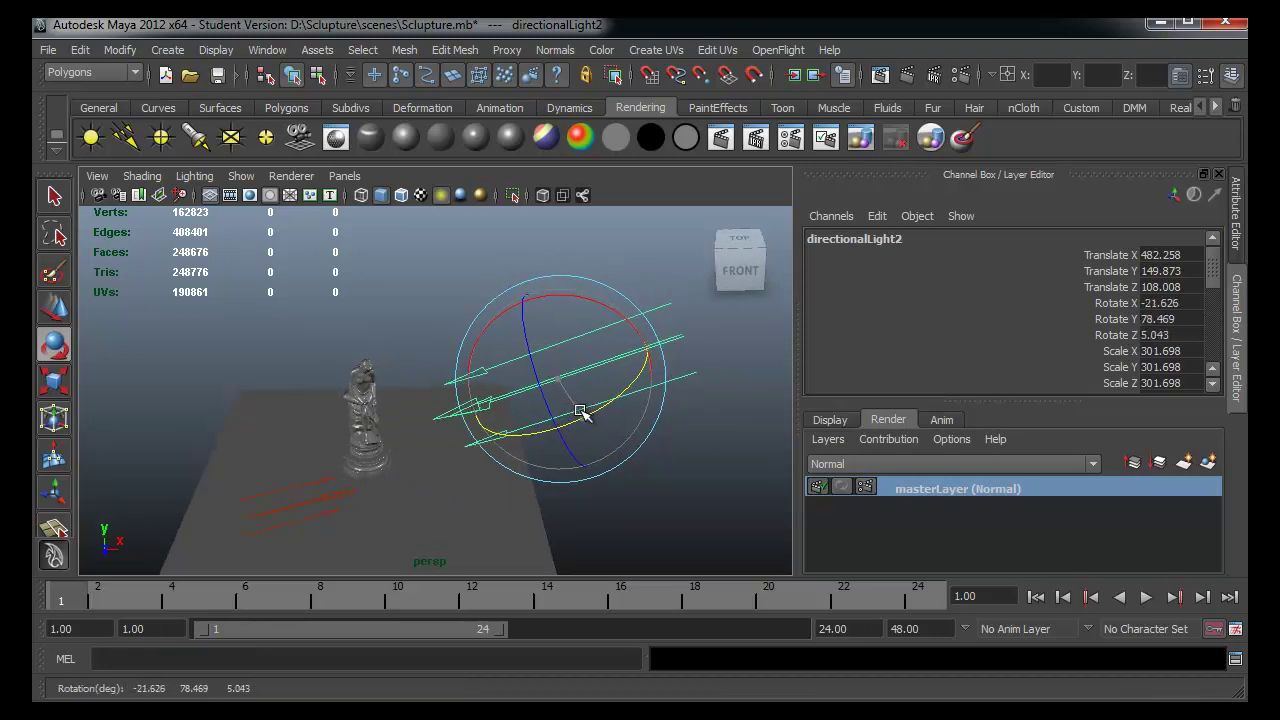
alt+drag(486, 494, 451, 491)
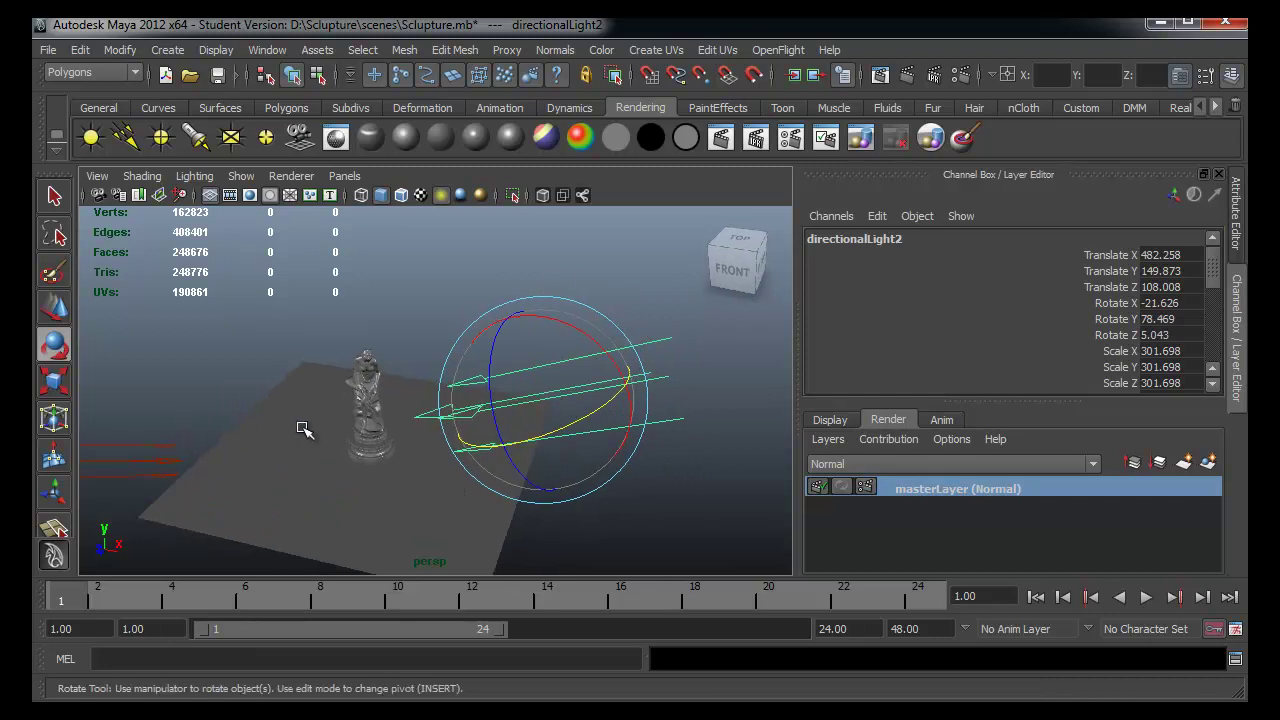
- Create a third directional light, raise it to about Y 272, and scale it to about 130
click(125, 141)
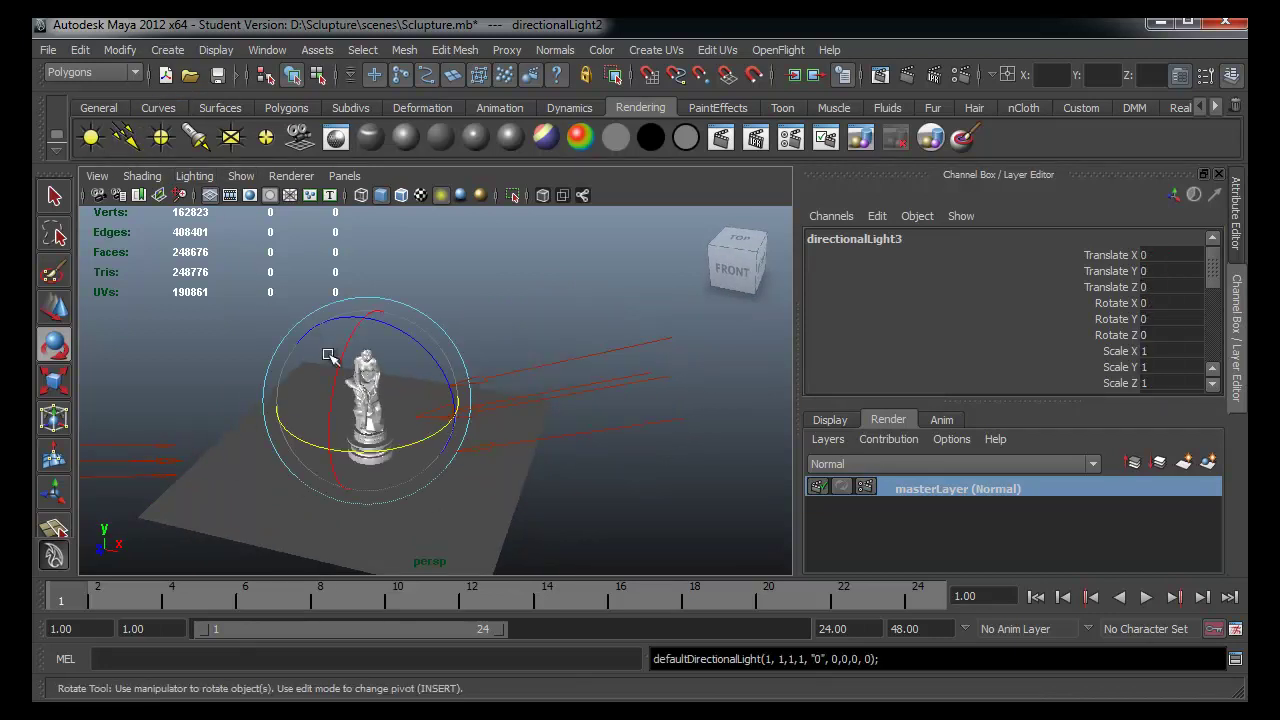
key(w)
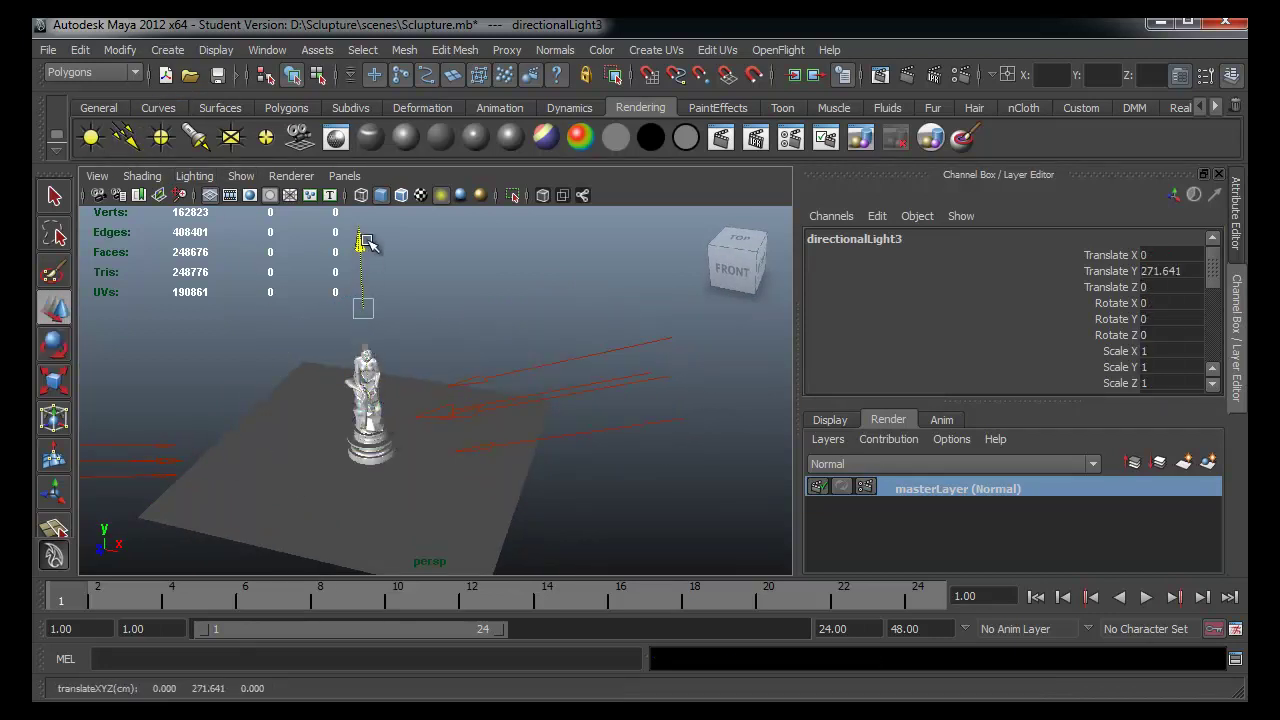
key(r)
drag(362, 316, 420, 318)
- Rotate the third directional light about X to roughly -148 degrees so it points down and forward
key(e)
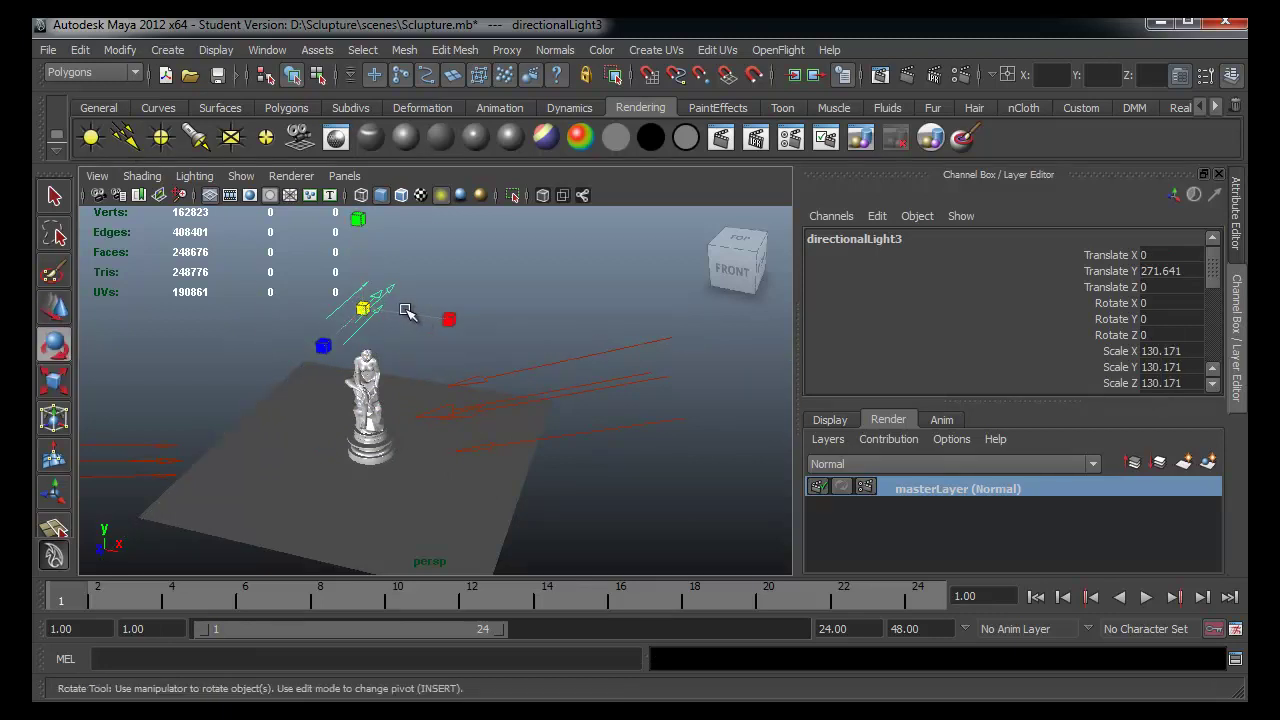
drag(343, 291, 367, 203)
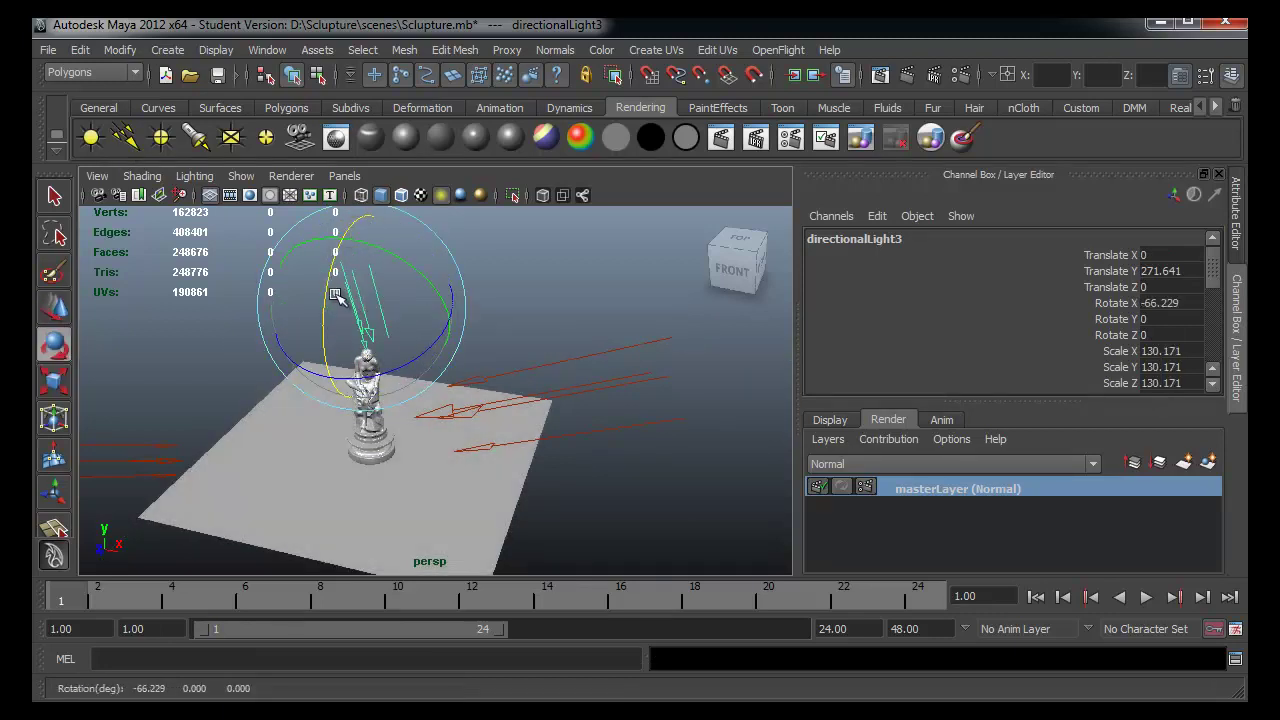
drag(324, 309, 345, 216)
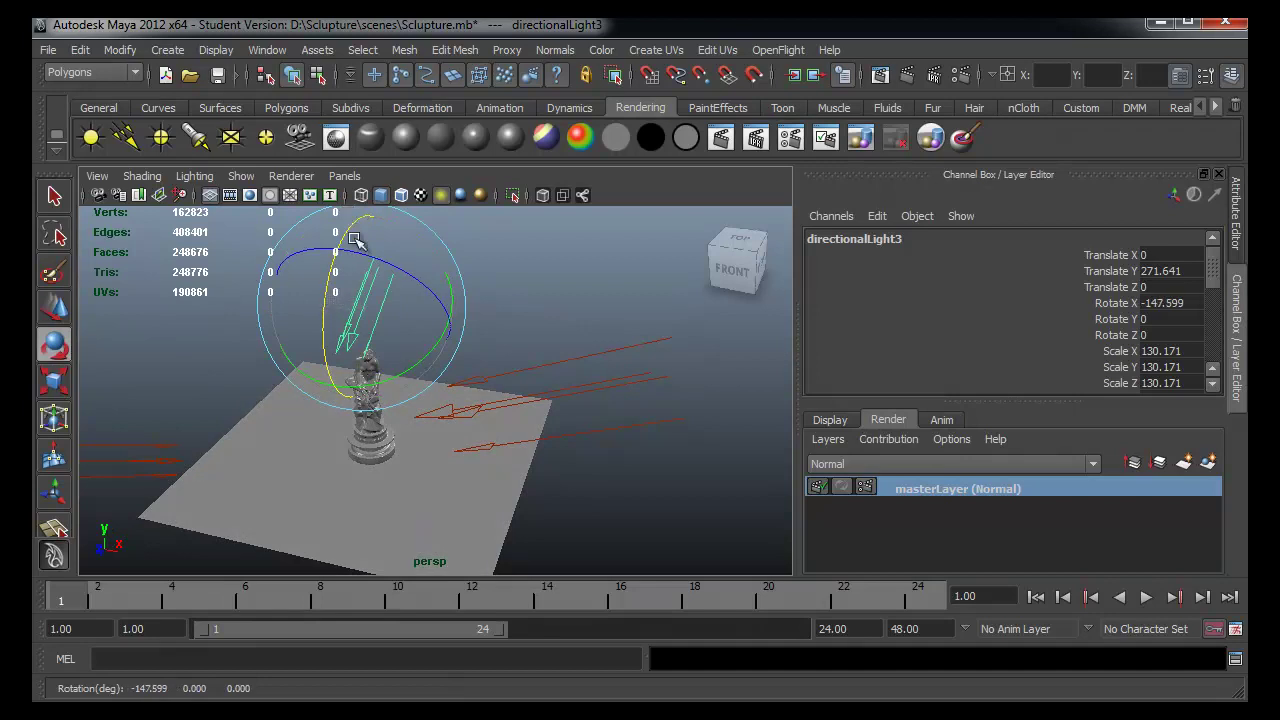
- Move the third directional light behind the statue to about Z -604
alt+drag(400, 331, 403, 343)
key(w)
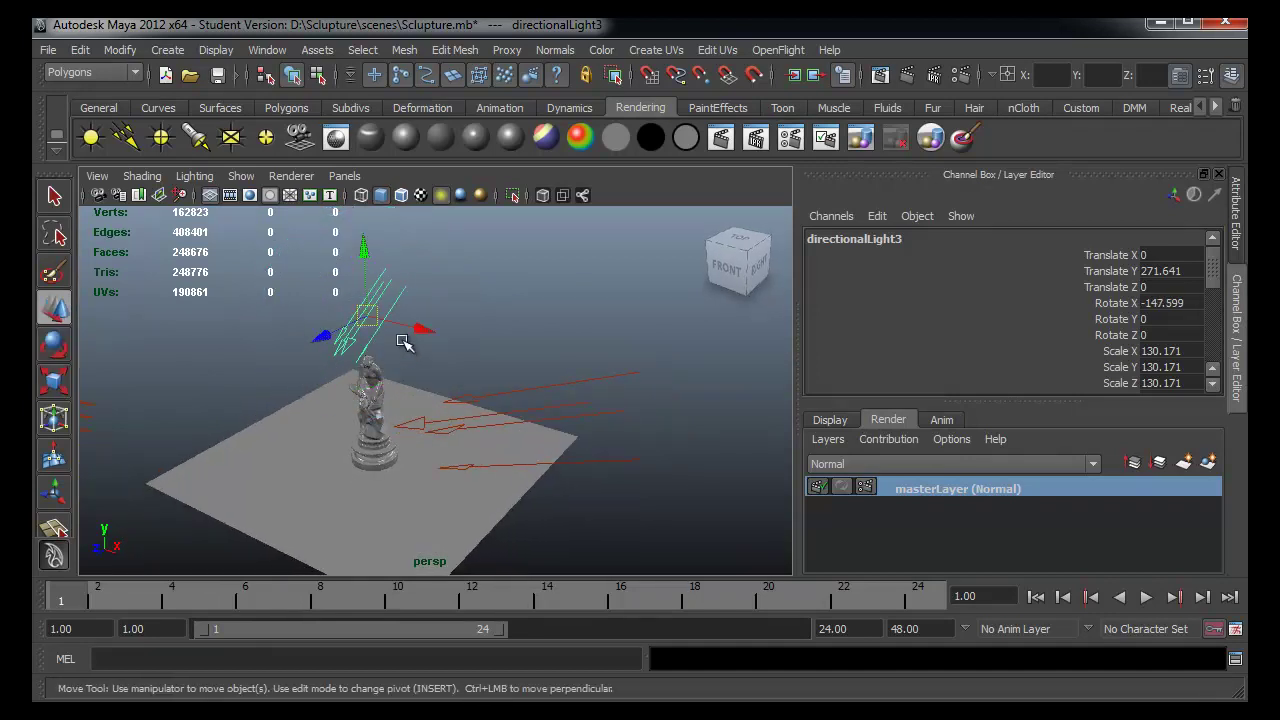
drag(320, 336, 455, 290)
alt+drag(451, 354, 585, 335)
- Aim the third directional light at about X -147, Y 10 and Z 6, and shift it to about X -87
key(e)
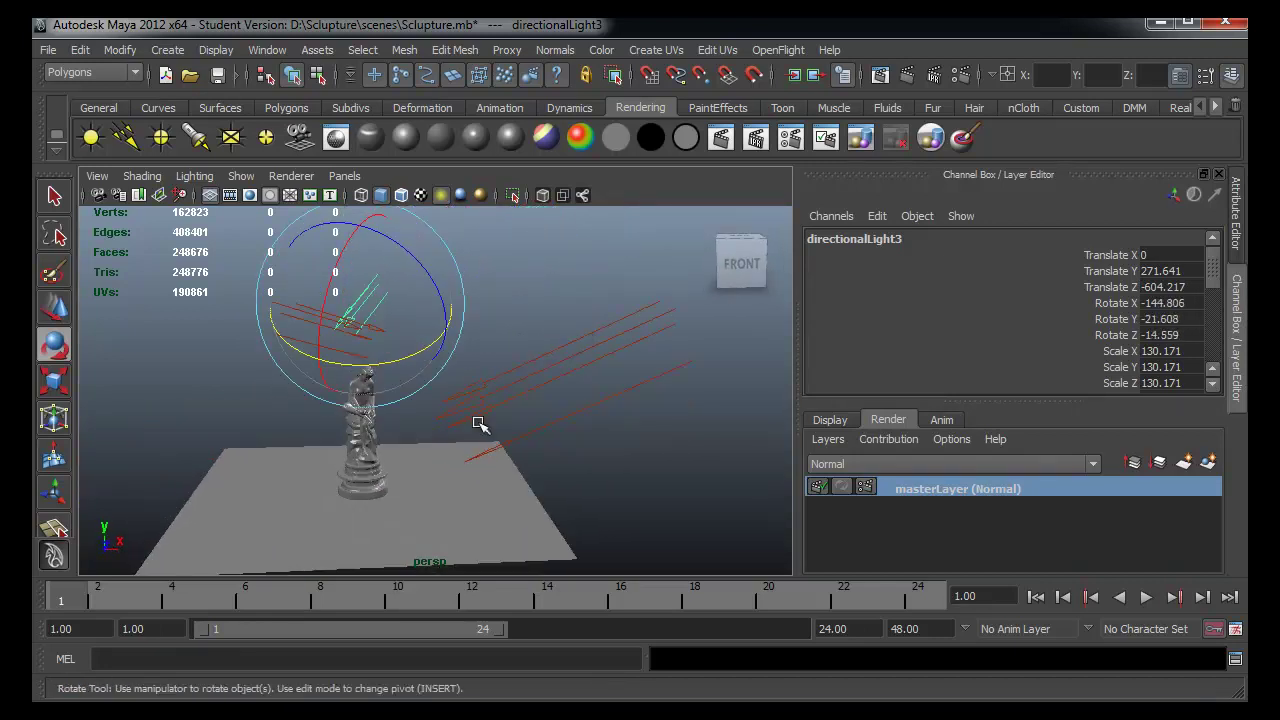
alt+drag(480, 429, 514, 472)
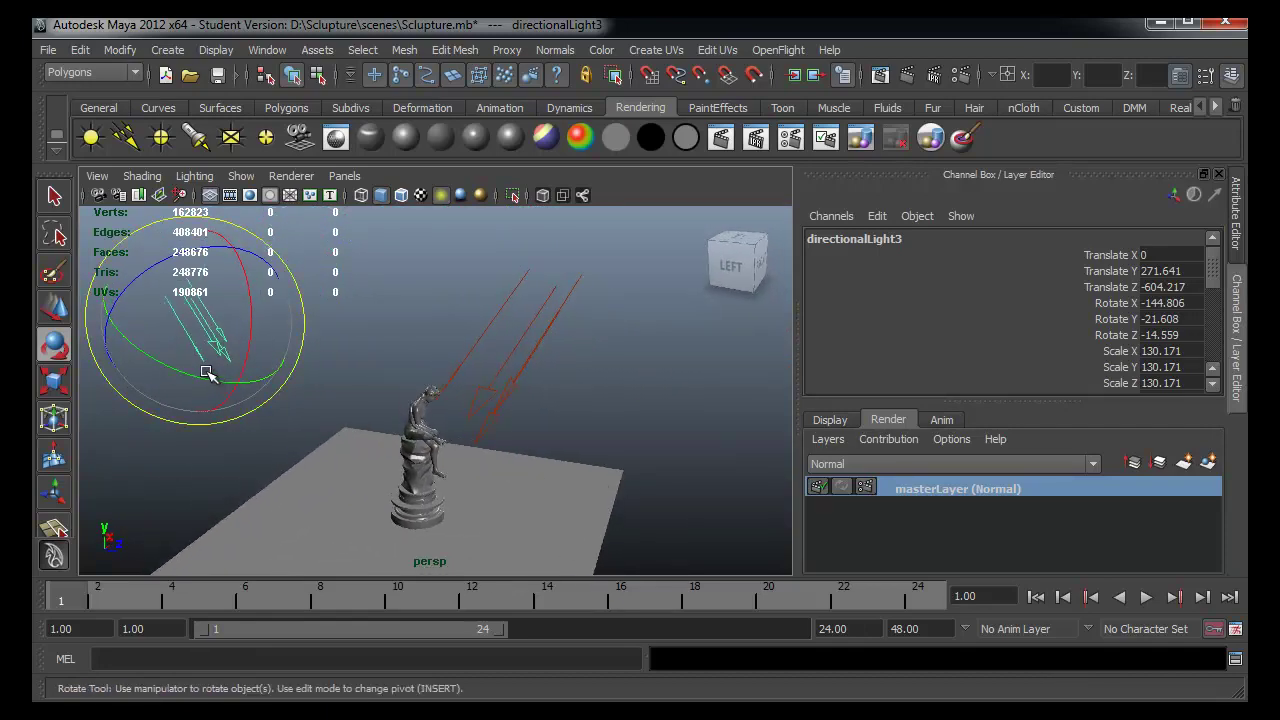
drag(209, 366, 261, 378)
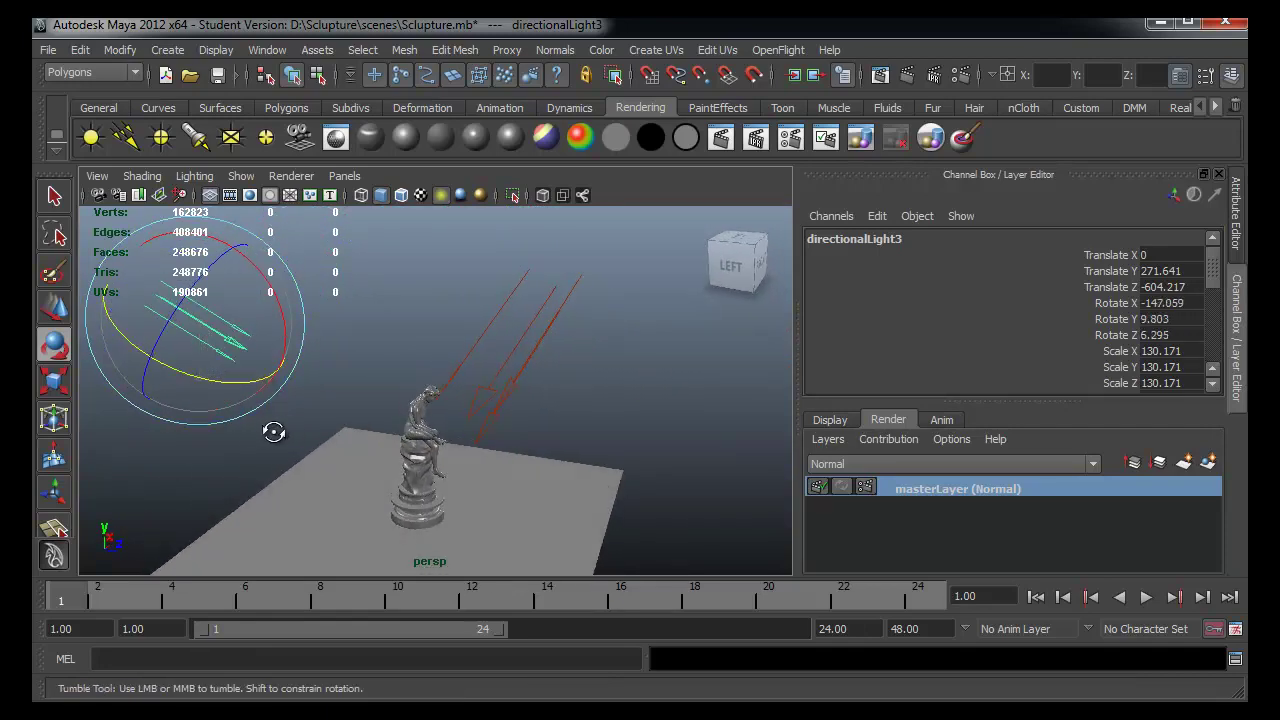
alt+drag(271, 431, 230, 374)
key(w)
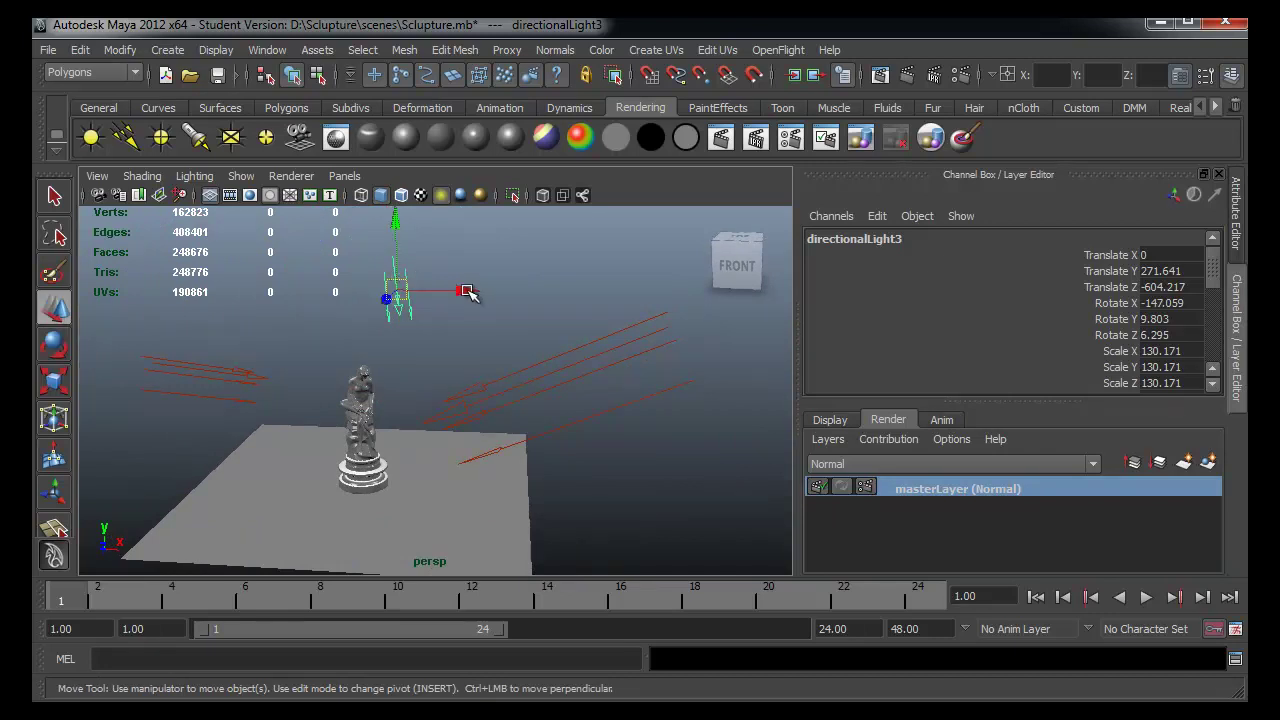
click(439, 293)
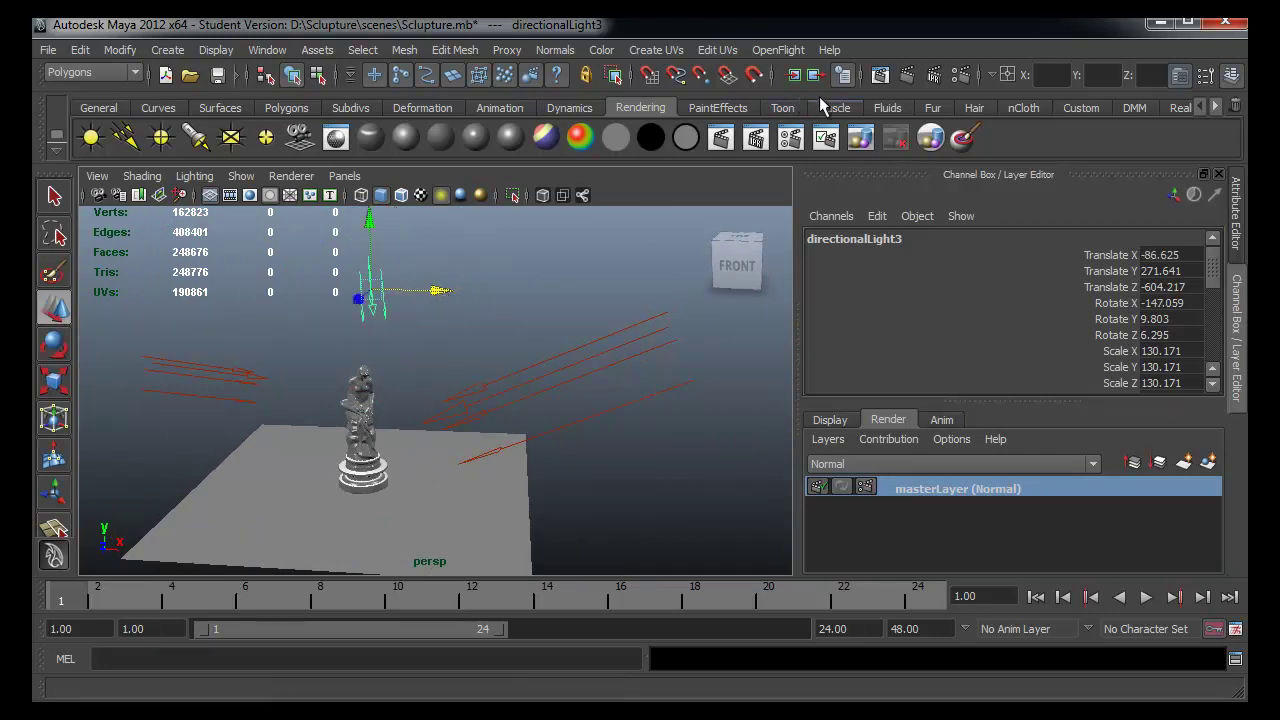
- Look through camera1 and start an IPR render of the lit statue
click(344, 176)
mouse_move(371, 201)
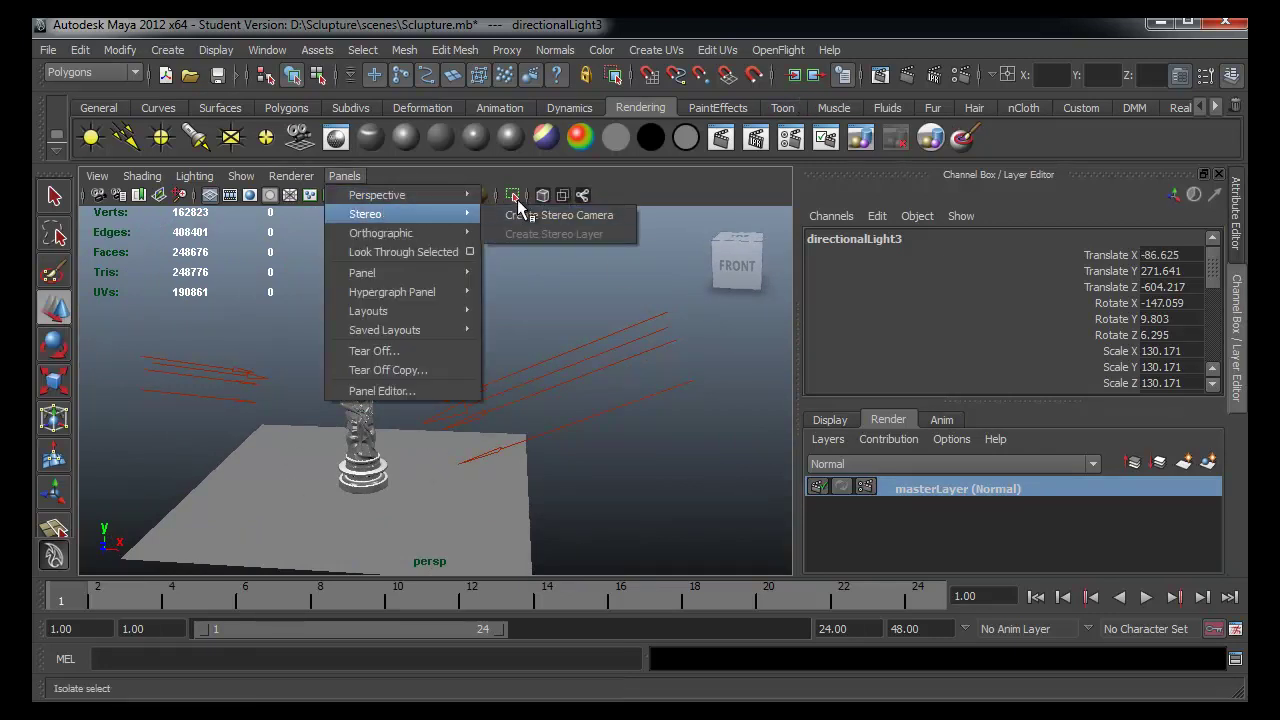
click(522, 196)
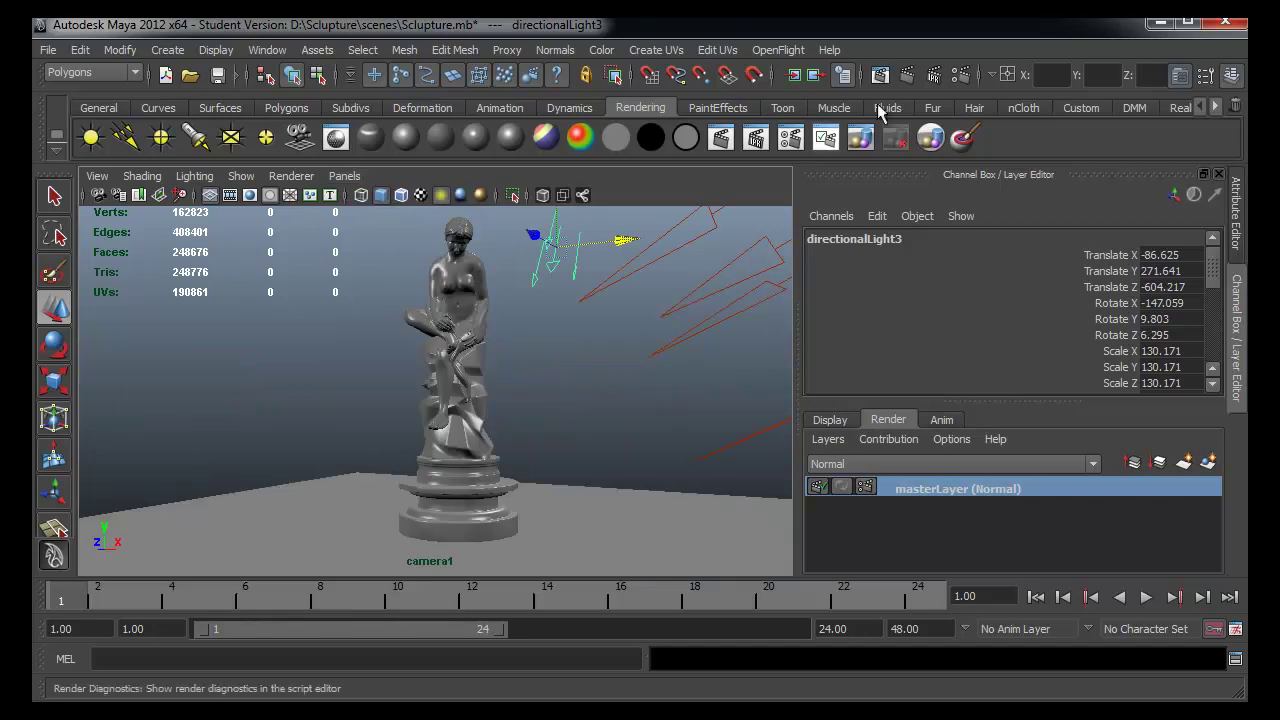
click(935, 76)
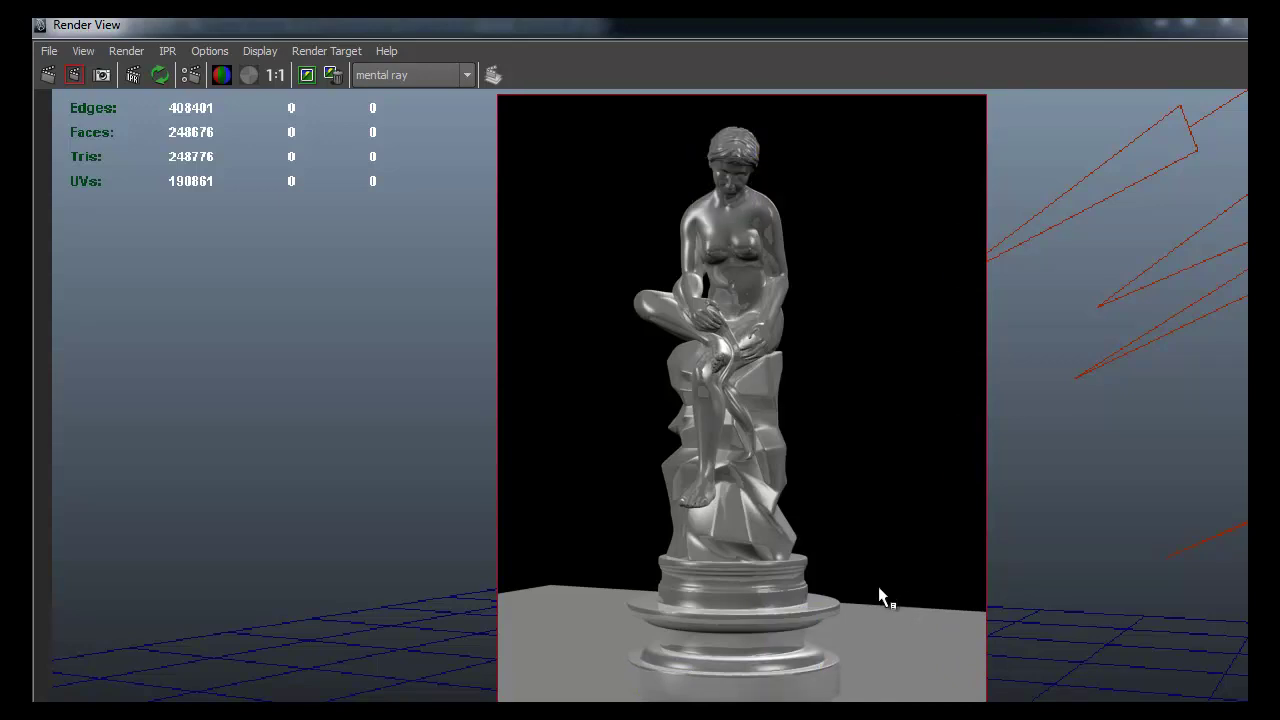
- Inspect the statue's lighting in the maximized Render View and close the window
drag(700, 23, 1100, 298)
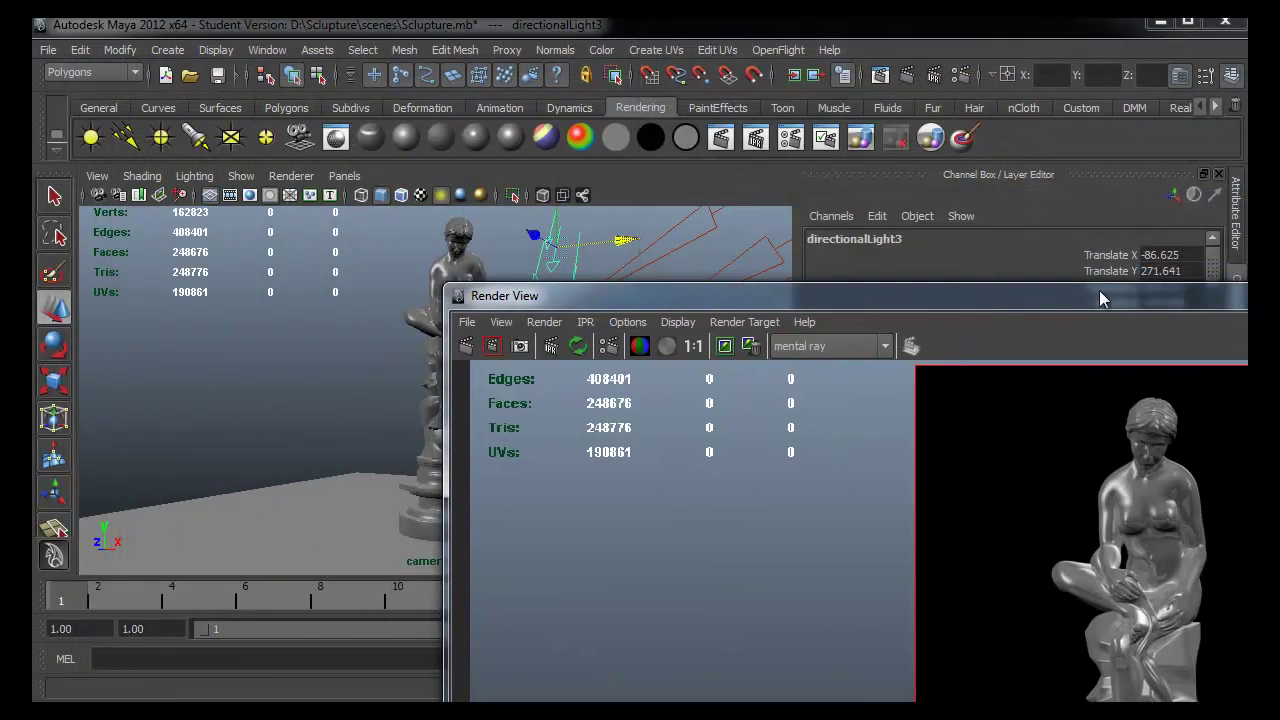
click(344, 176)
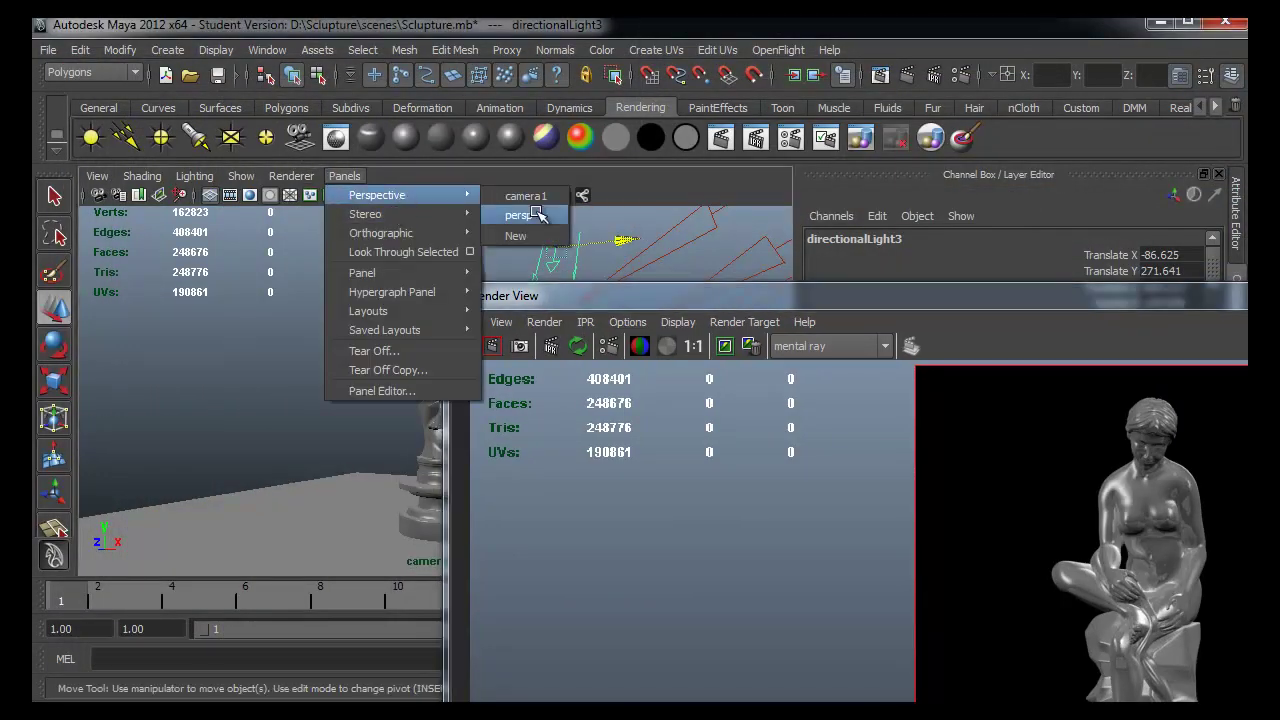
click(1017, 370)
double_click(778, 305)
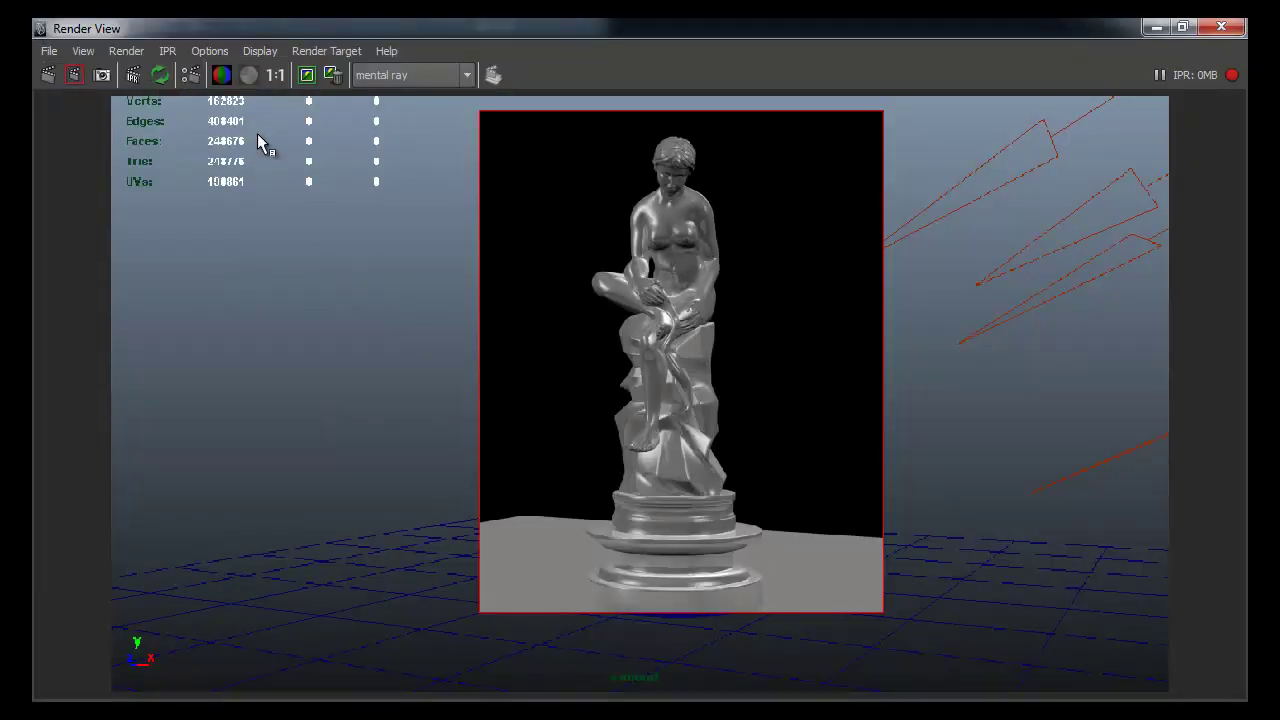
click(1226, 27)
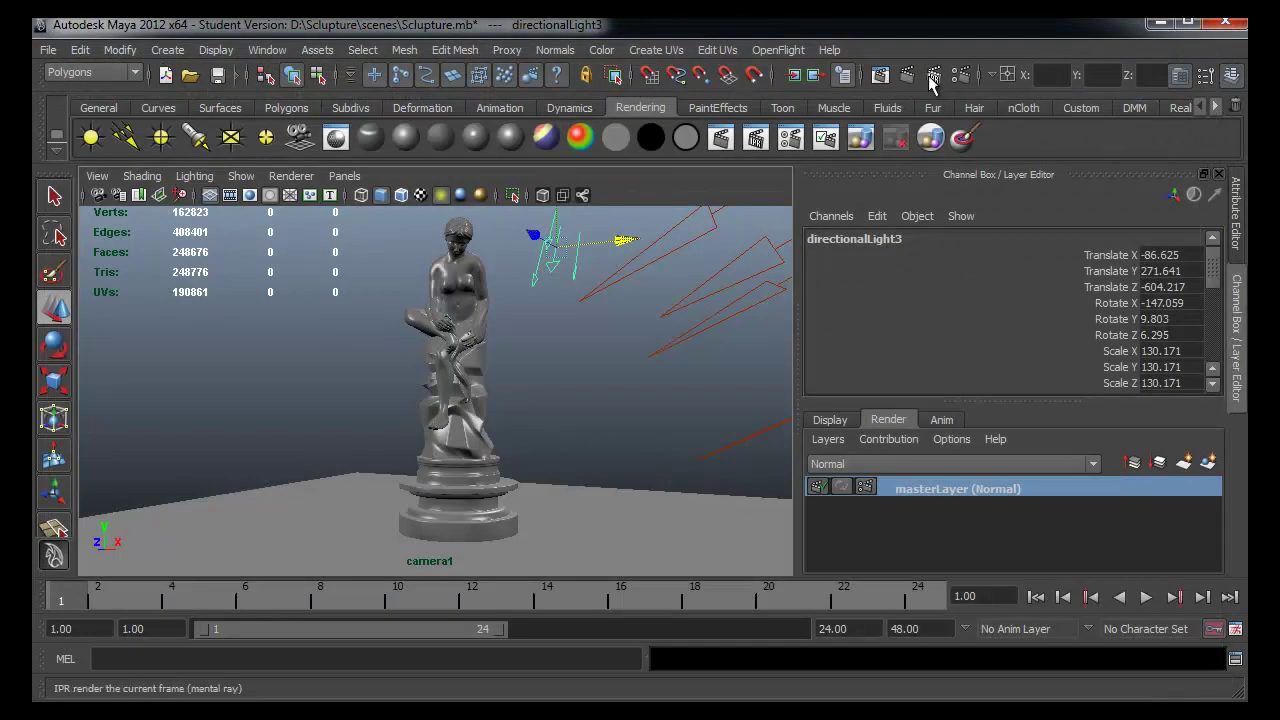
- Run a new IPR render from camera1 on a wide region enclosing the statue and its pedestal
click(933, 78)
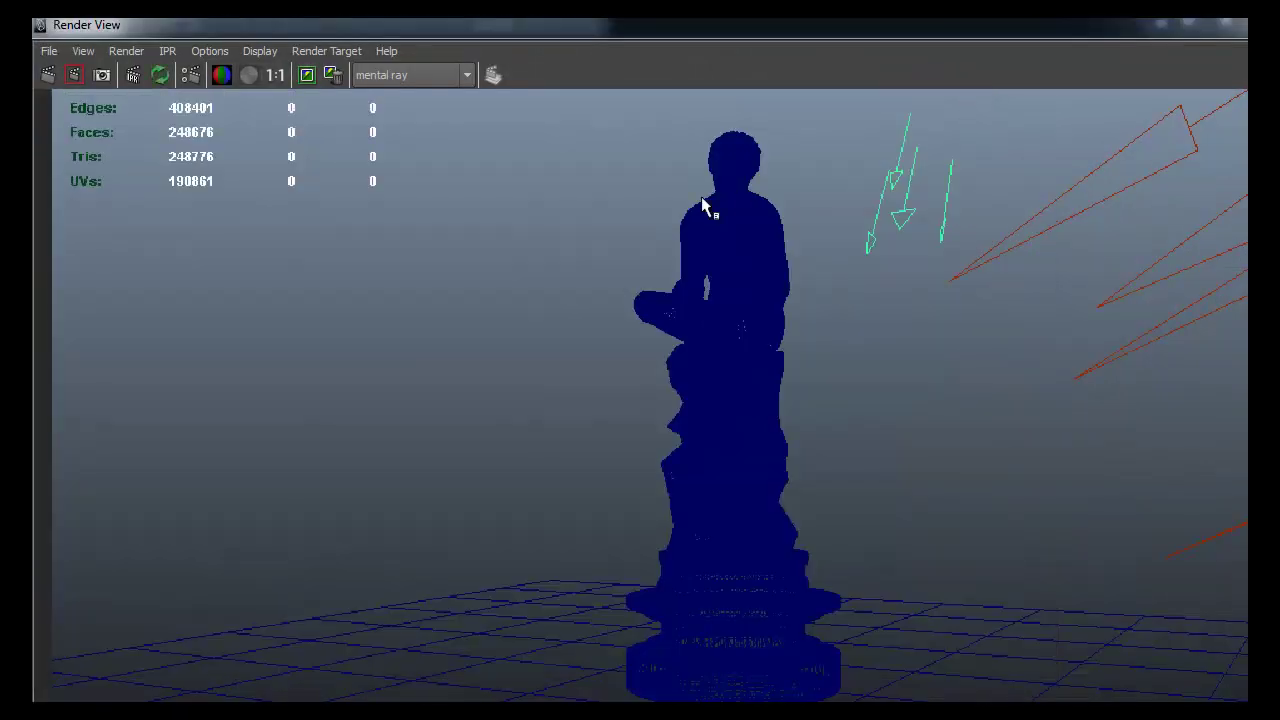
drag(394, 234, 965, 702)
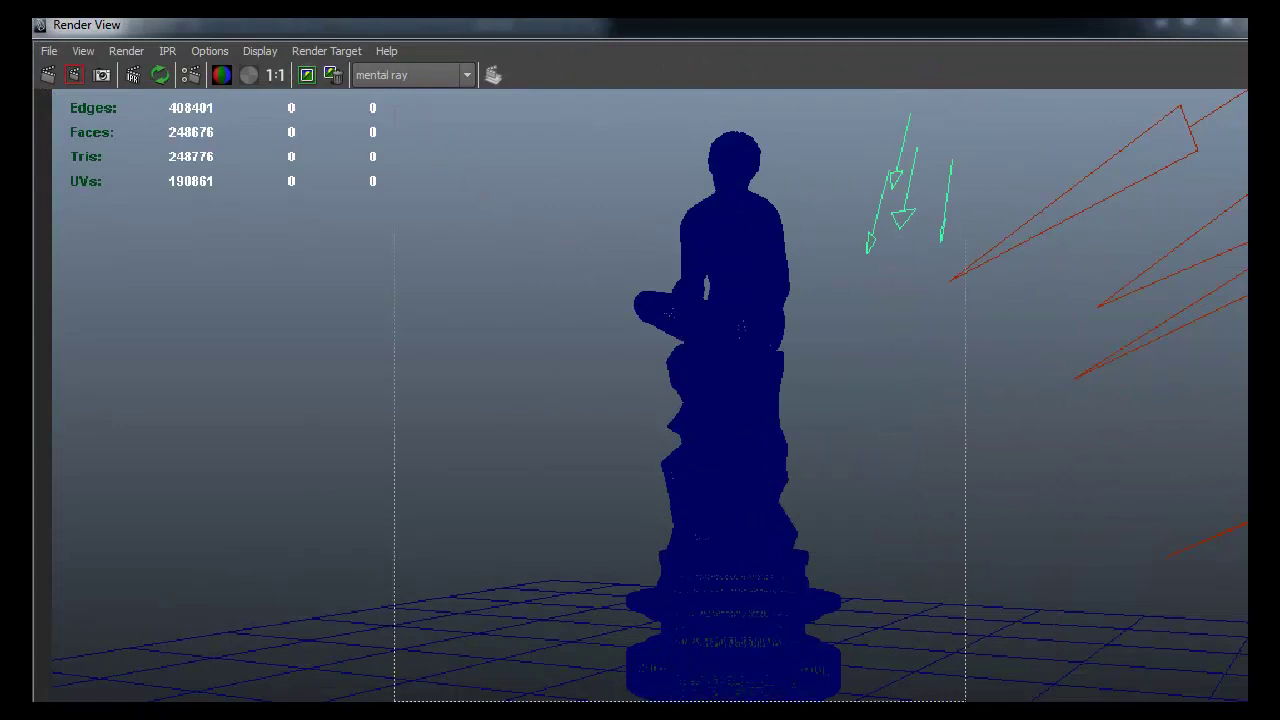
drag(1055, 702, 1055, 702)
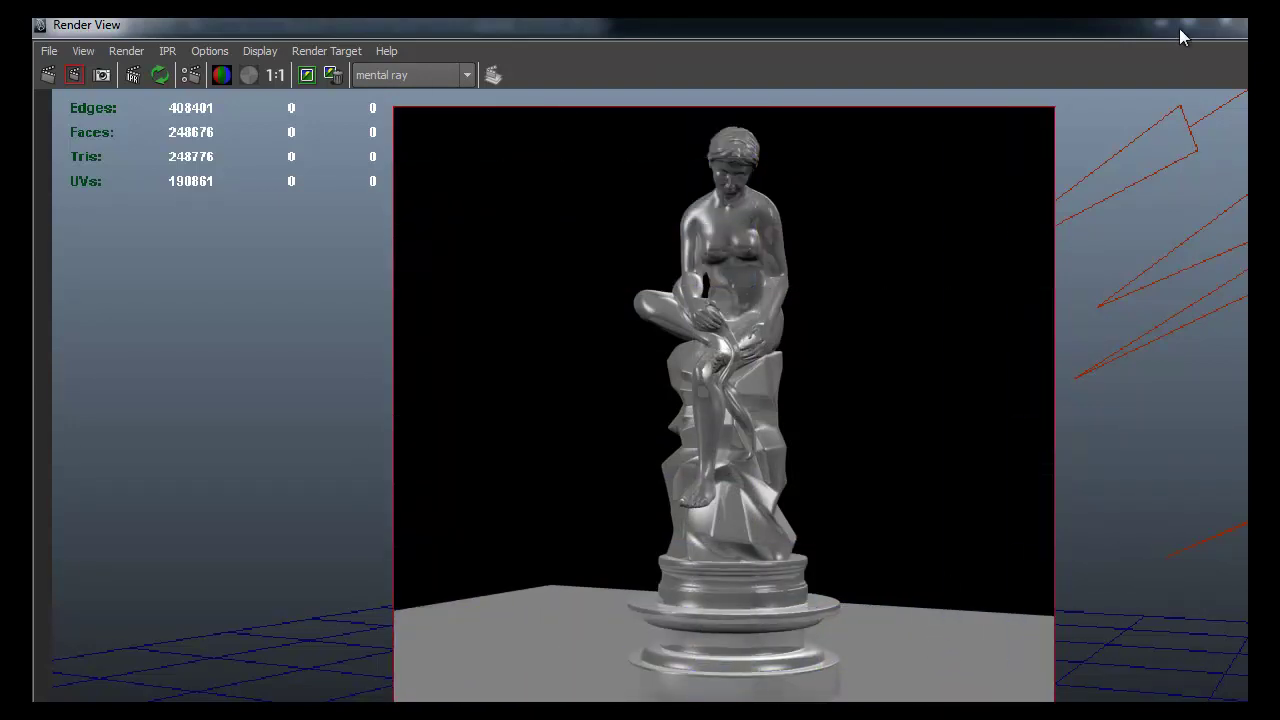
- Close the Render View and save the scene, accepting the student version notice
drag(1180, 30, 1055, 94)
click(1139, 91)
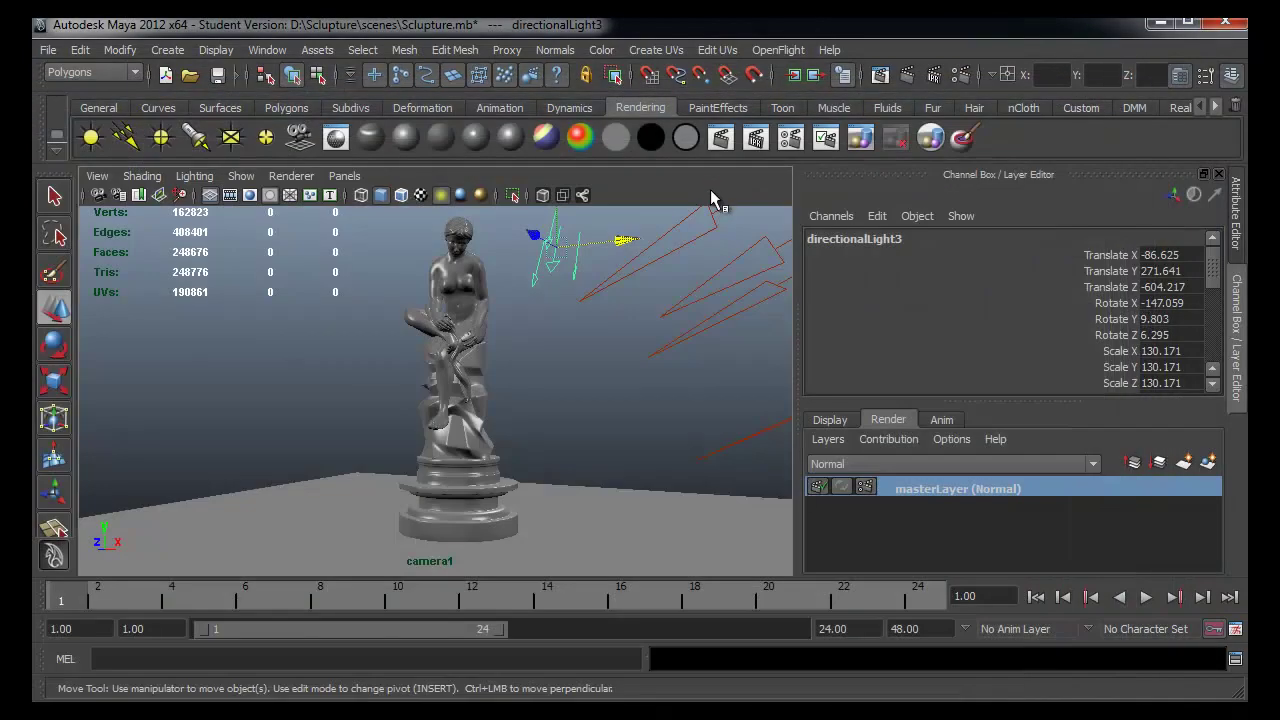
key(ctrl+s)
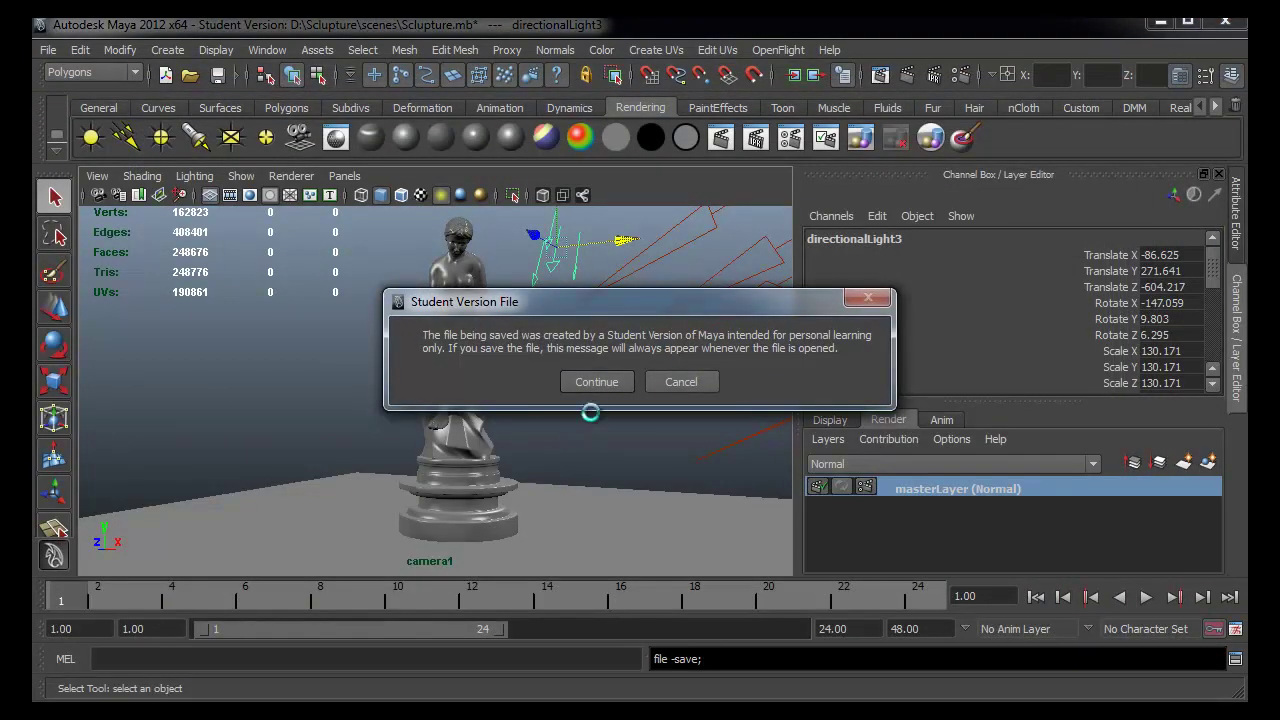
click(598, 381)
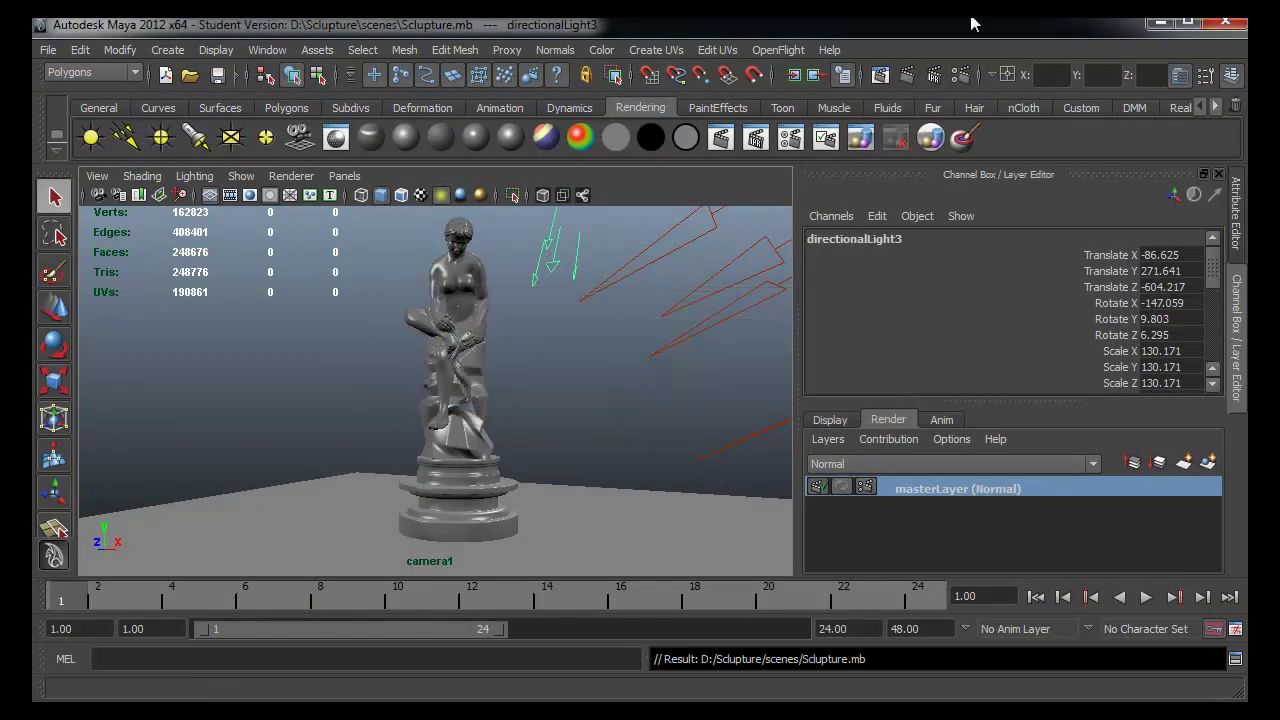
- Start an IPR render on a tall region around the whole statue and pedestal, and move the Render View aside
click(936, 77)
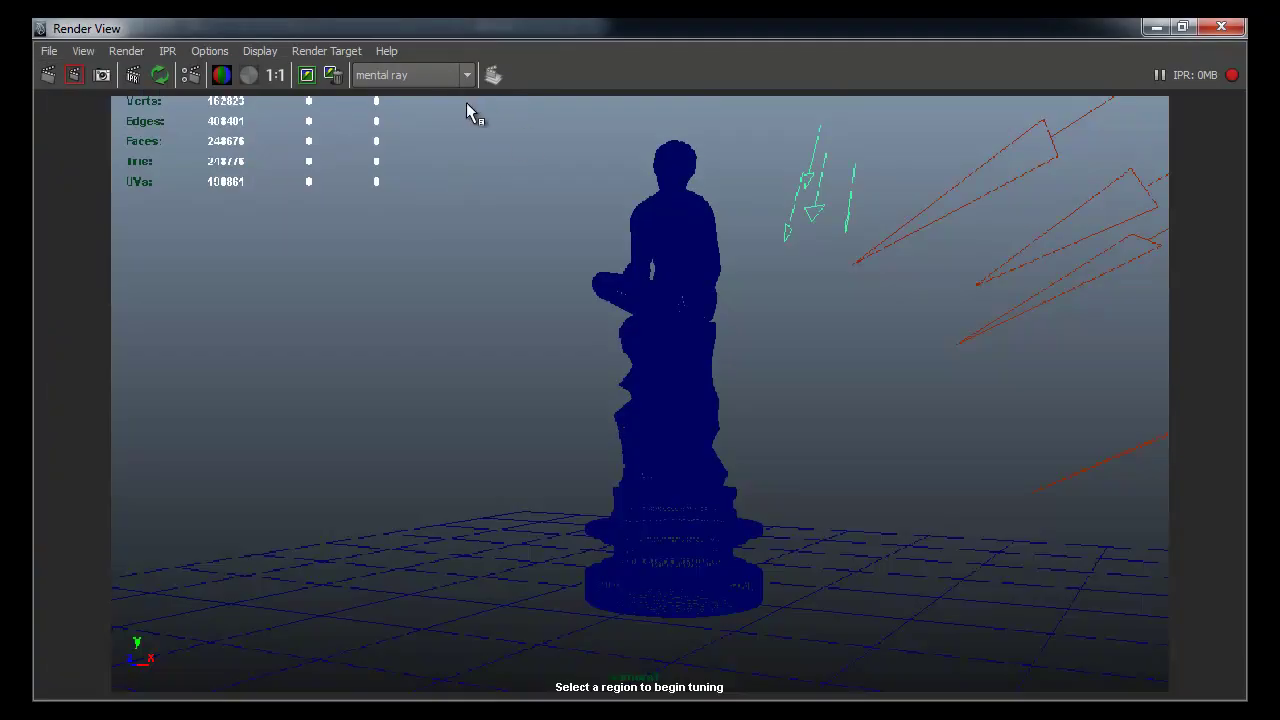
drag(466, 105, 847, 689)
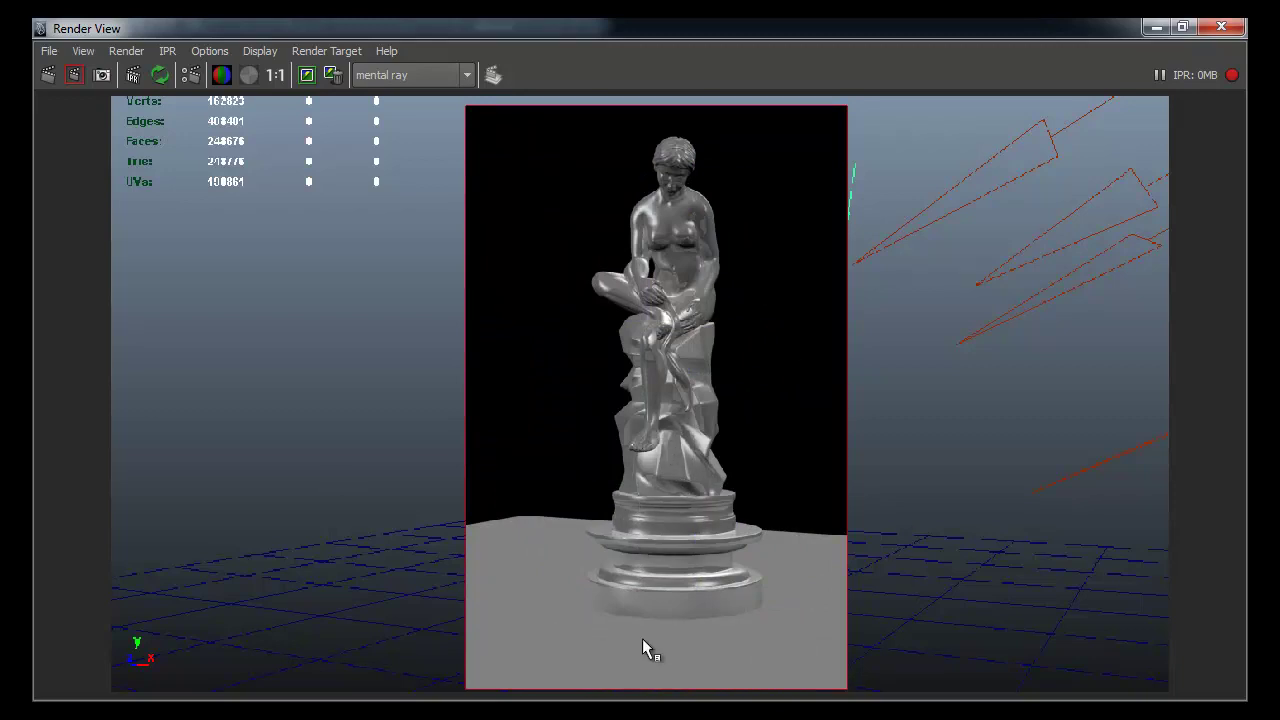
double_click(372, 27)
drag(429, 68, 1082, 66)
- Switch the viewport to the persp camera and reposition the Render View so the Channel Box name field is uncovered
click(344, 176)
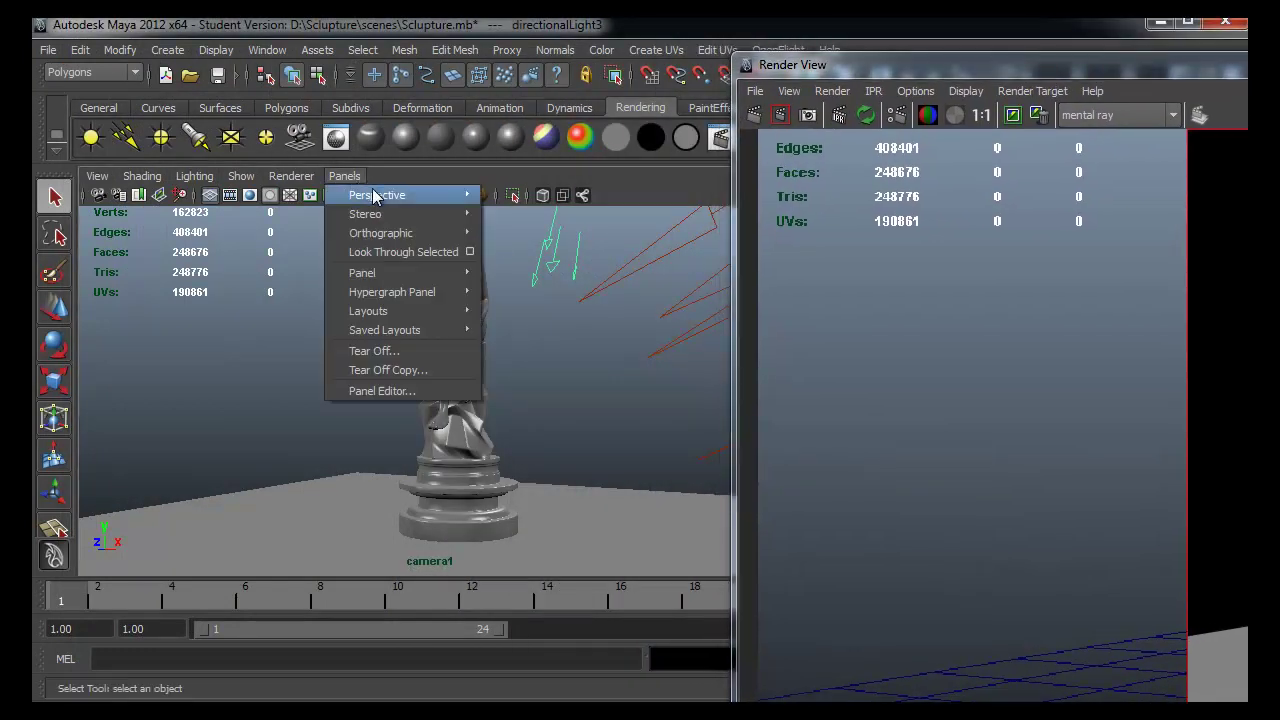
mouse_move(400, 195)
click(517, 216)
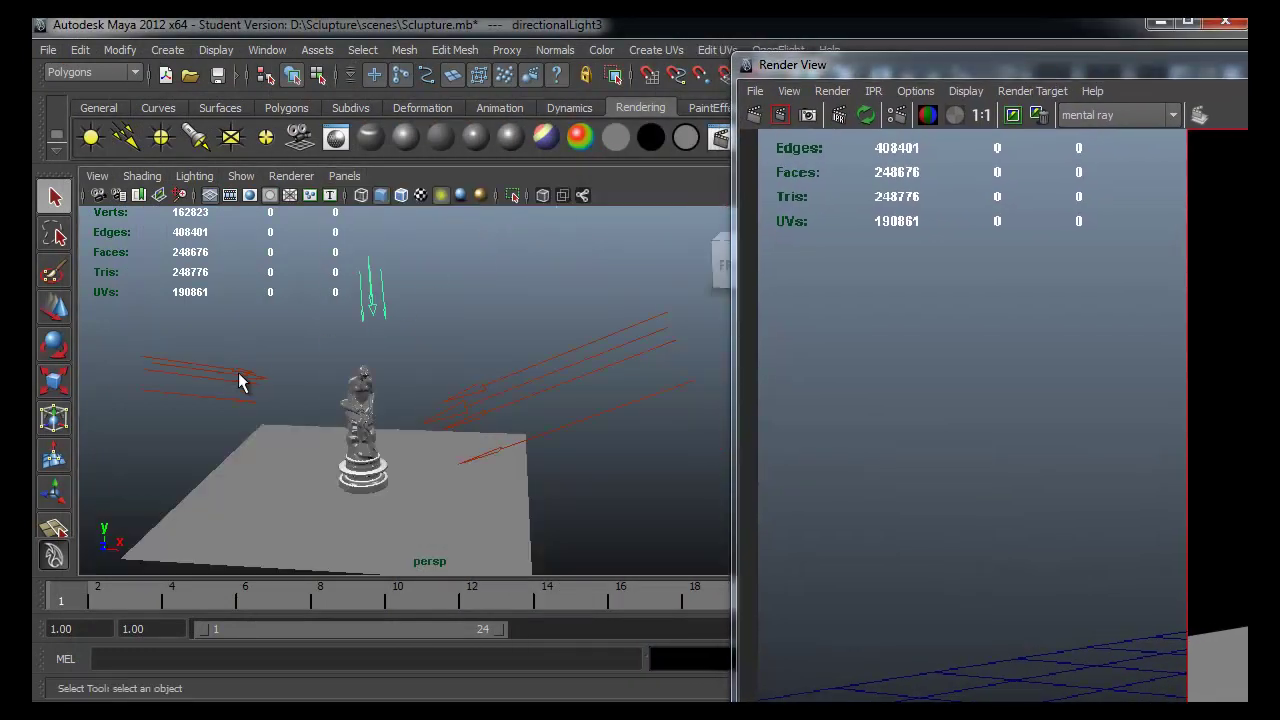
drag(859, 41, 740, 335)
- Rename the first directional light, in front of the statue, as Key_light
click(846, 237)
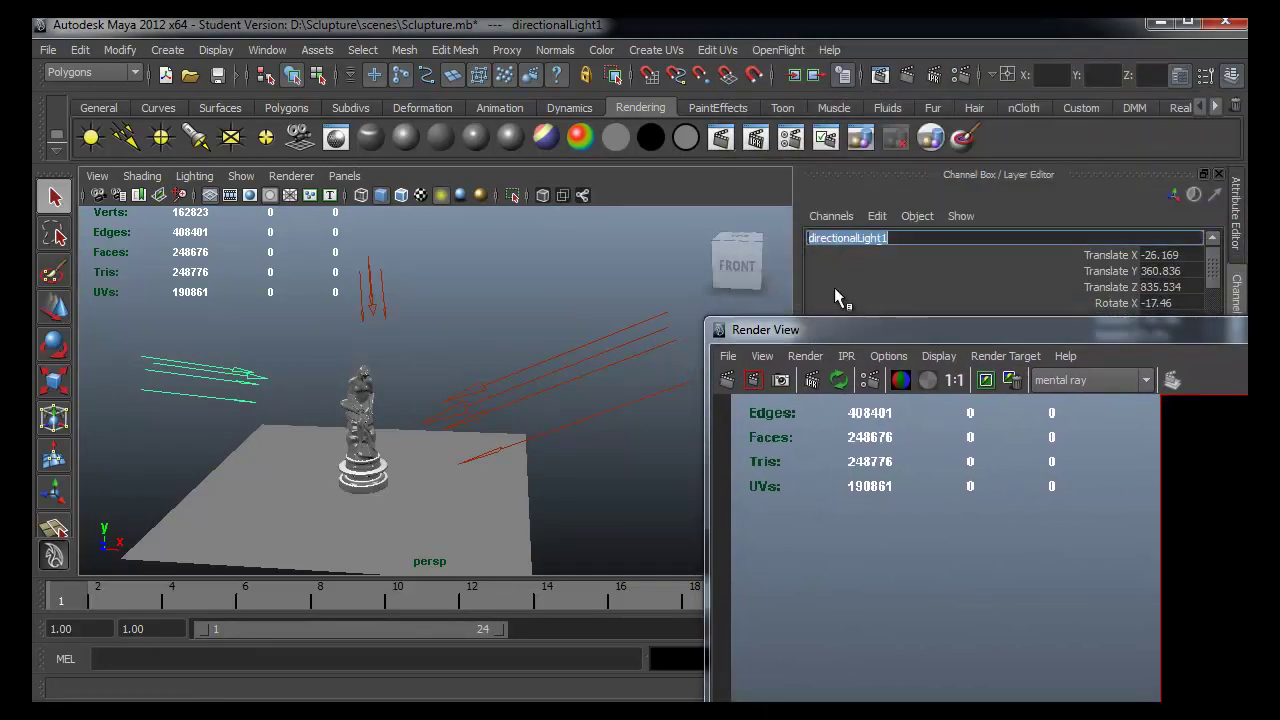
text(Key_light)
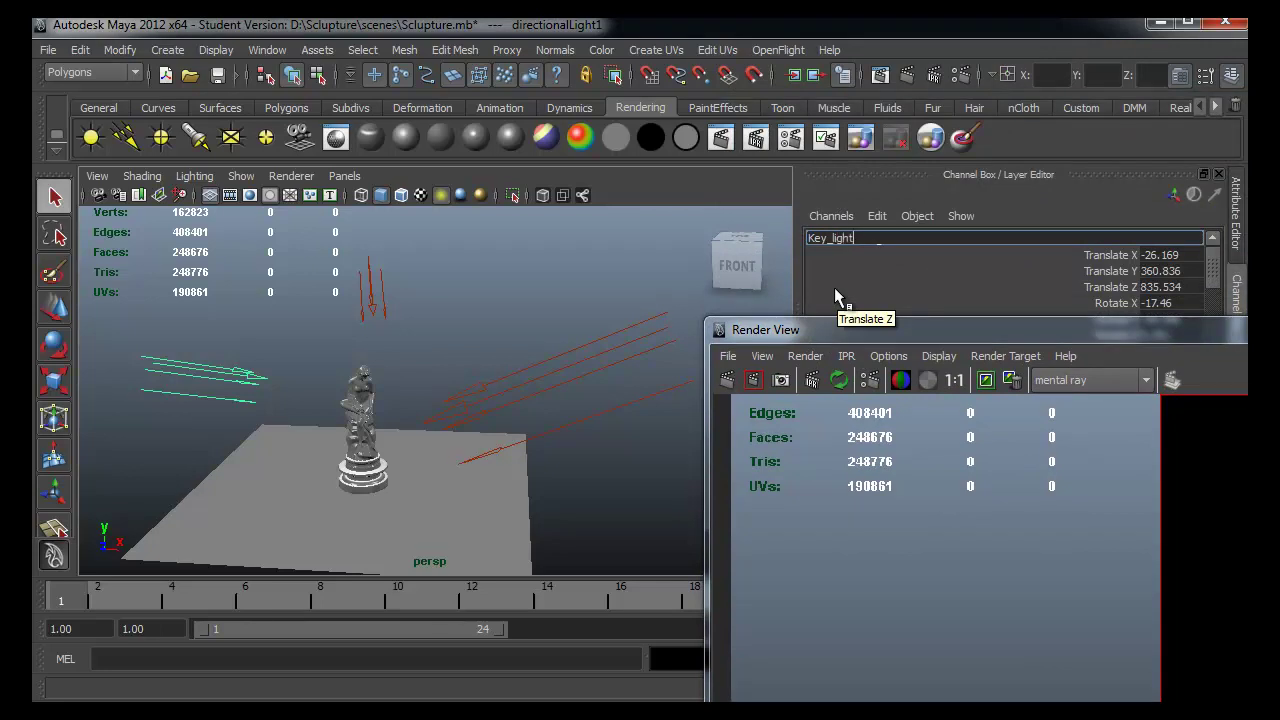
key(Return)
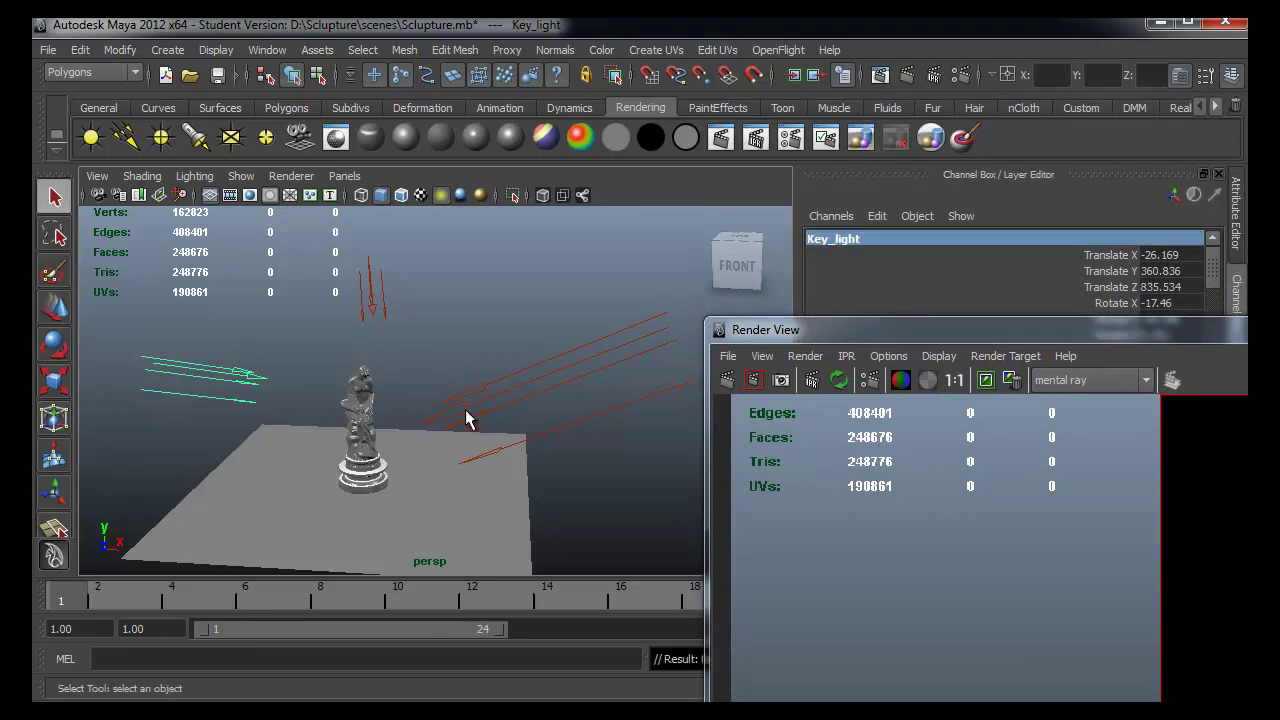
- Select the second directional light and open its name for editing
click(466, 412)
click(839, 240)
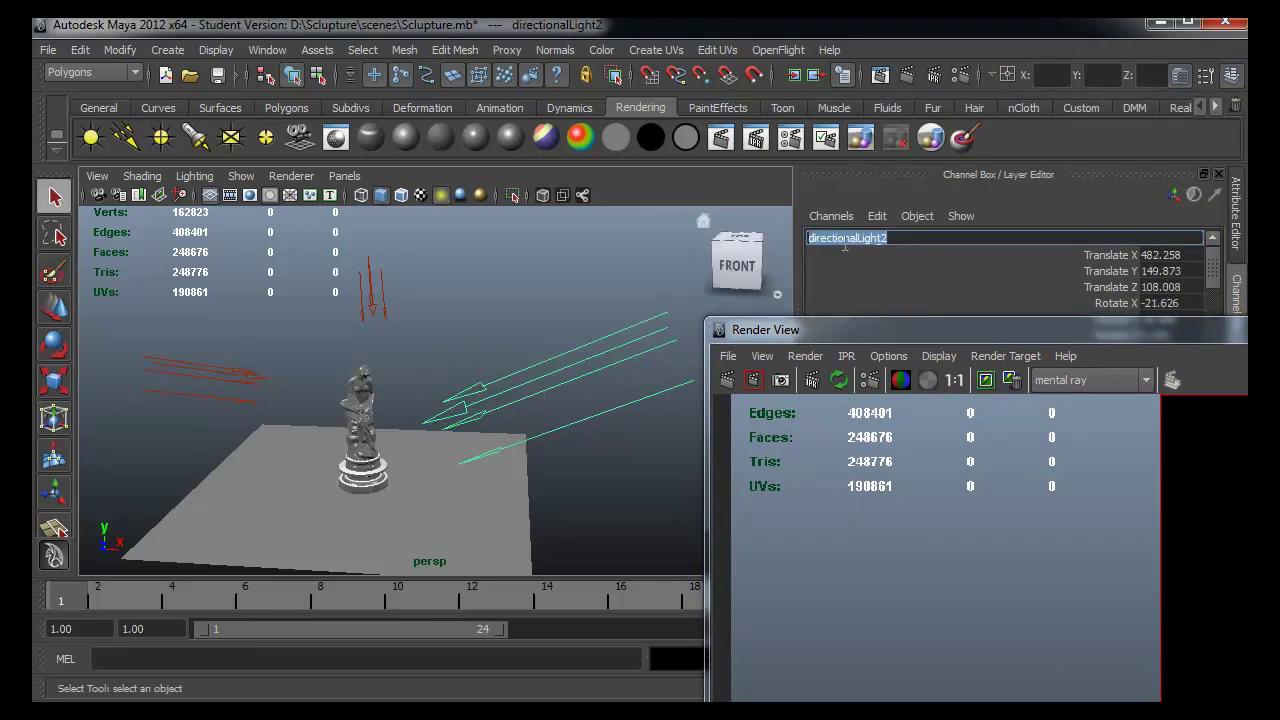